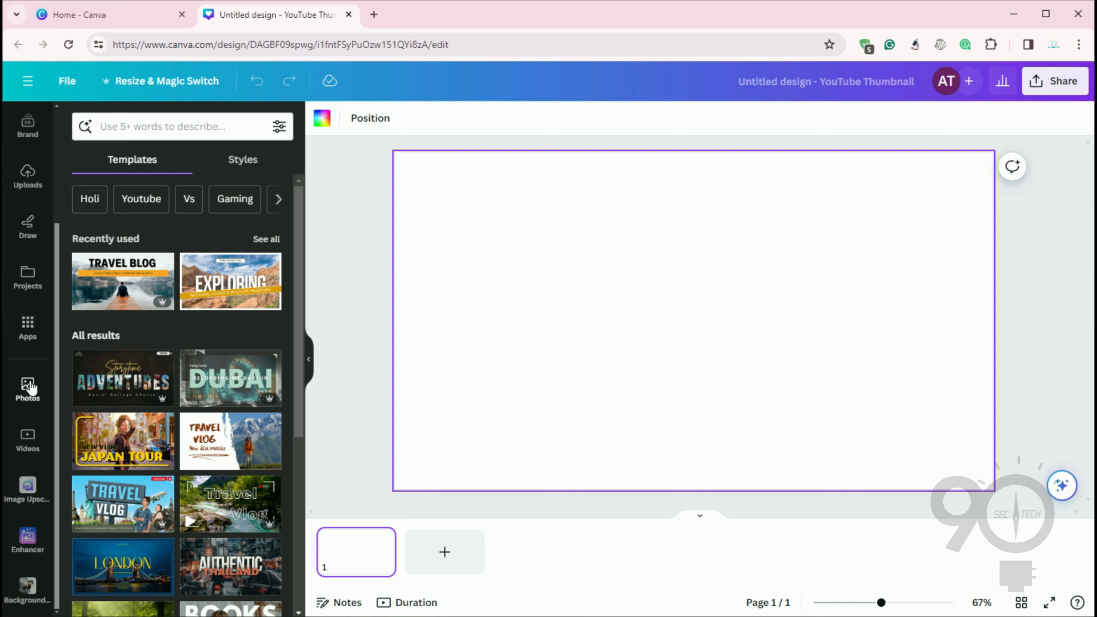
- Find a plain yellow photo by searching photos for "yellow Background", add it and set it as the page background
{"action": "left_click", "coordinate": [28, 388]}
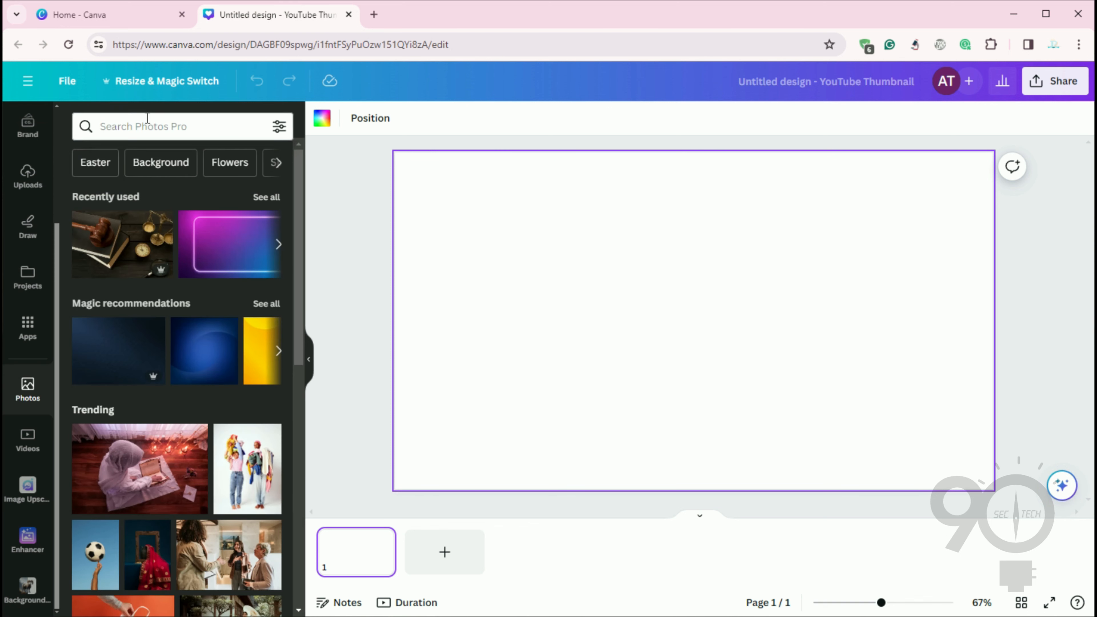
{"action": "left_click", "coordinate": [139, 122]}
{"action": "type", "text": "ba"}
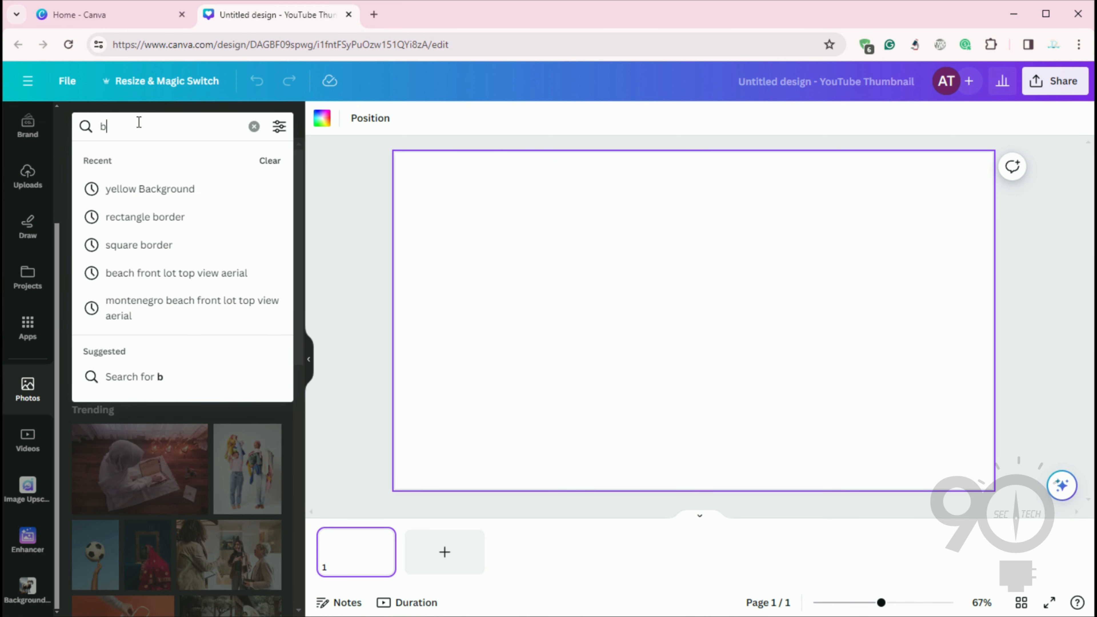
{"action": "left_click", "coordinate": [150, 196]}
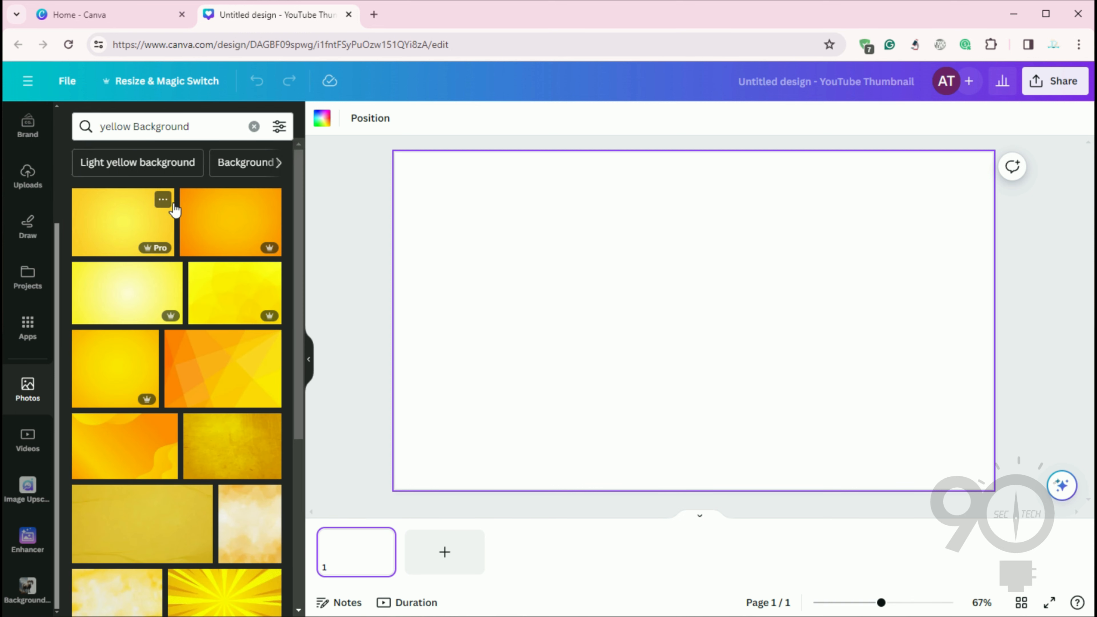
{"action": "scroll", "coordinate": [174, 211], "scroll_direction": "down", "scroll_amount": 6}
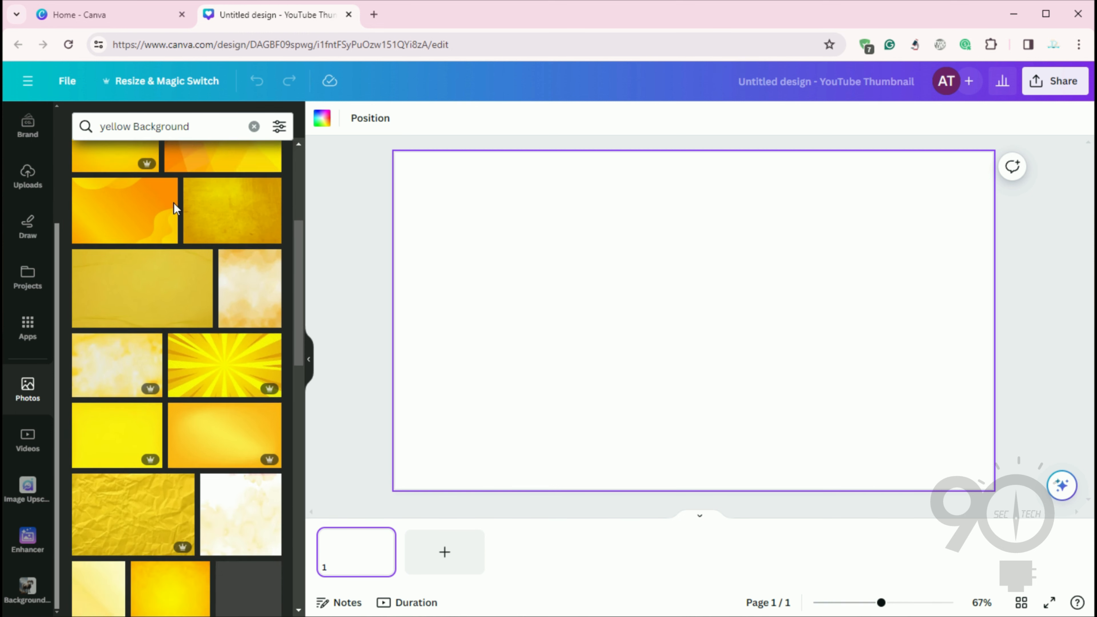
{"action": "scroll", "coordinate": [174, 204], "scroll_direction": "down", "scroll_amount": 10}
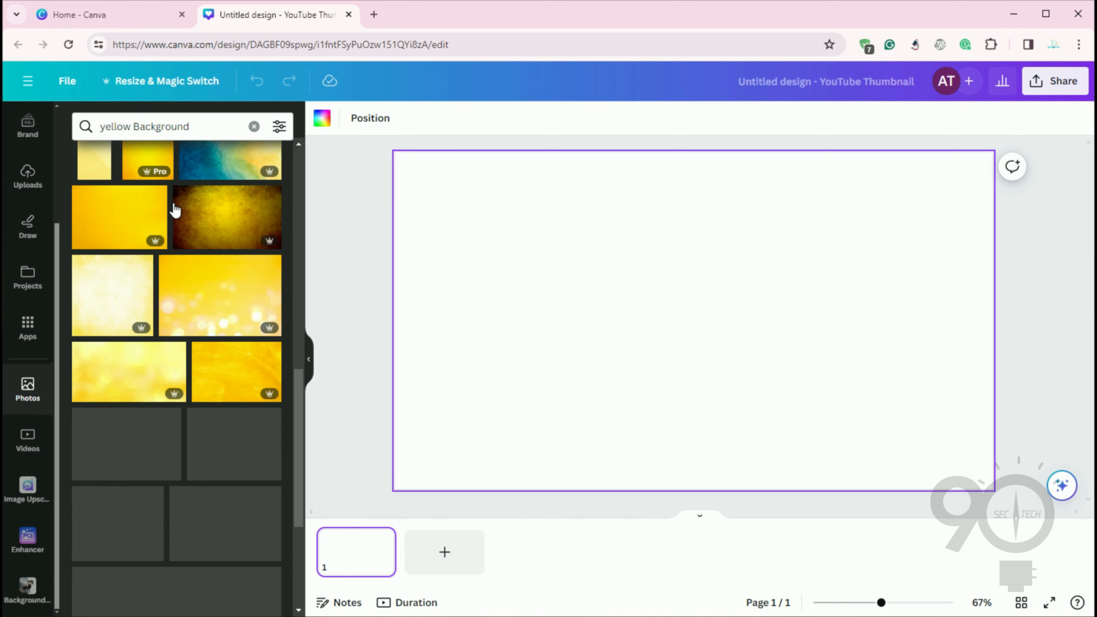
{"action": "scroll", "coordinate": [174, 209], "scroll_direction": "down", "scroll_amount": 5}
{"action": "left_click", "coordinate": [227, 287]}
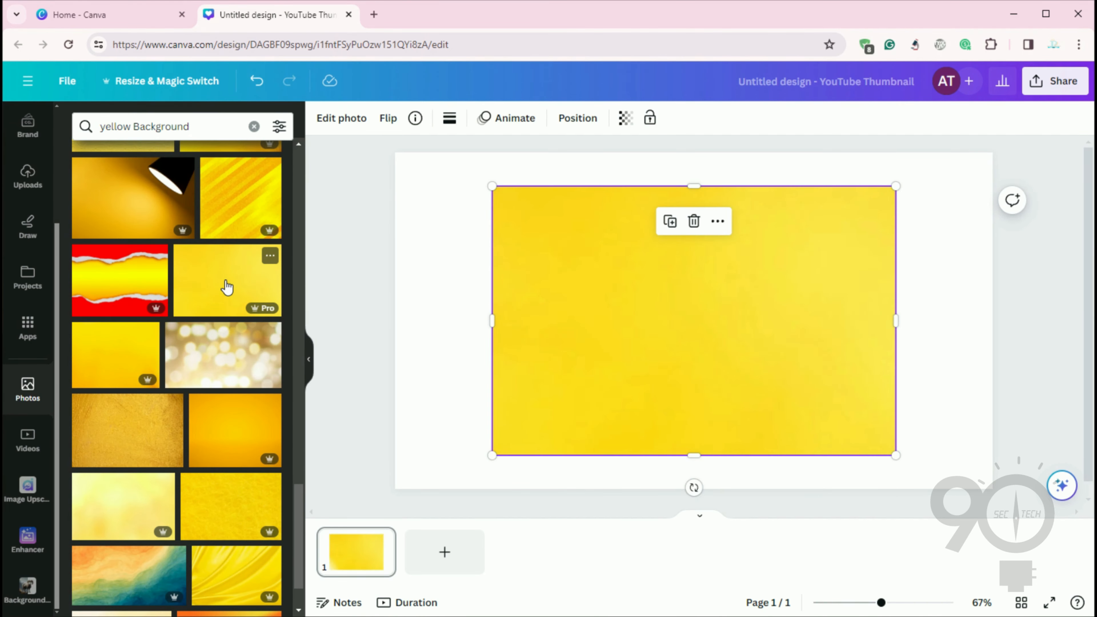
{"action": "right_click", "coordinate": [605, 324]}
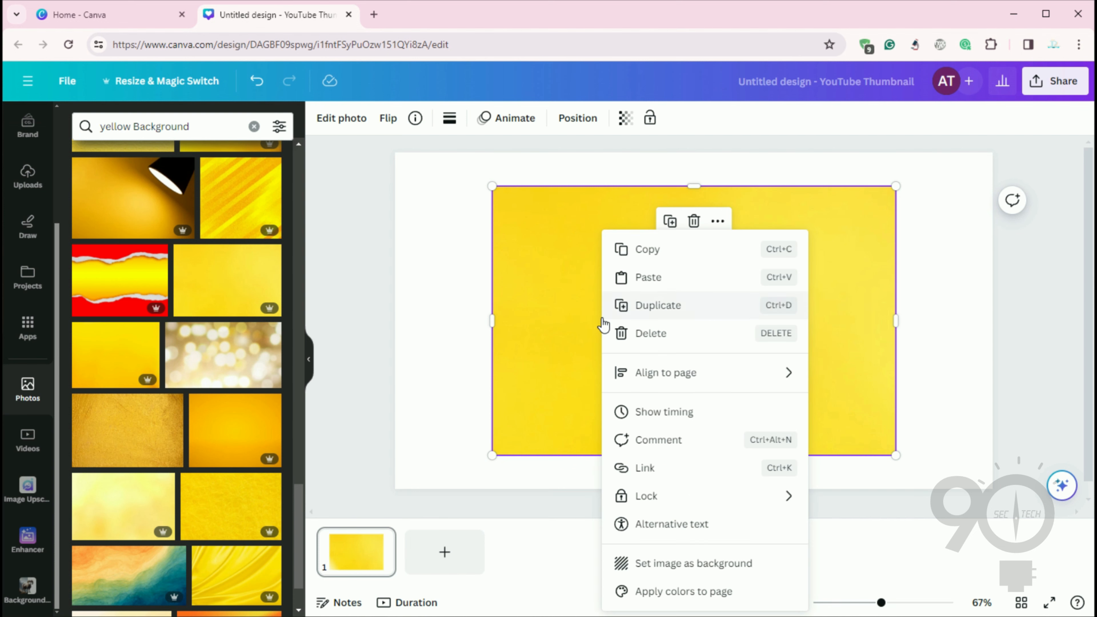
{"action": "left_click", "coordinate": [673, 566]}
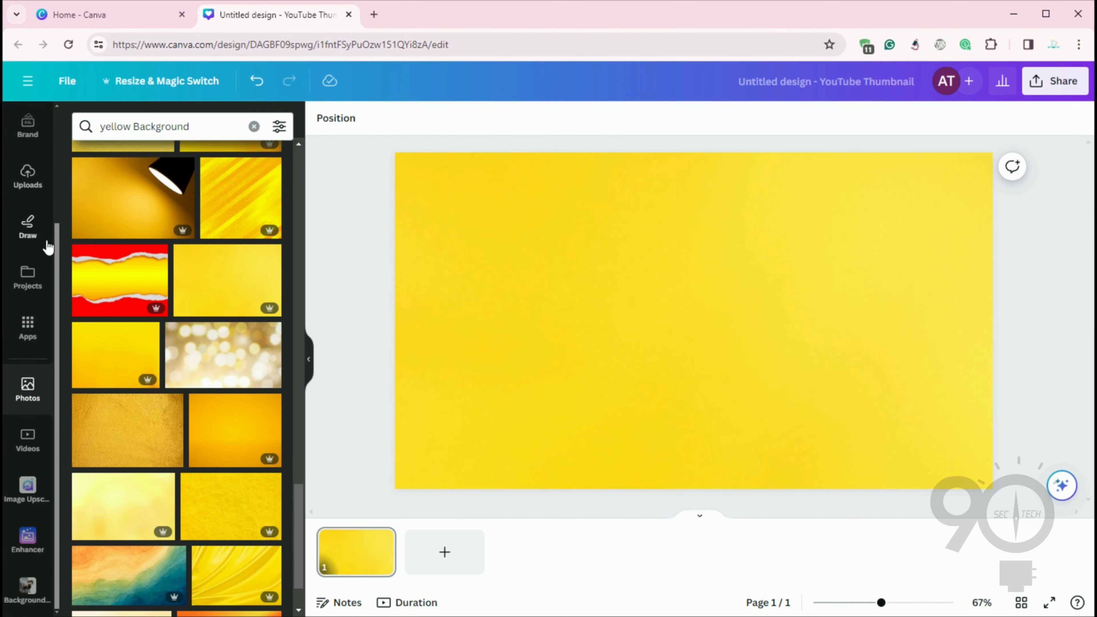
- Search the elements library for "youtube" and show all matching graphics
{"action": "scroll", "coordinate": [24, 185], "scroll_direction": "up", "scroll_amount": 3}
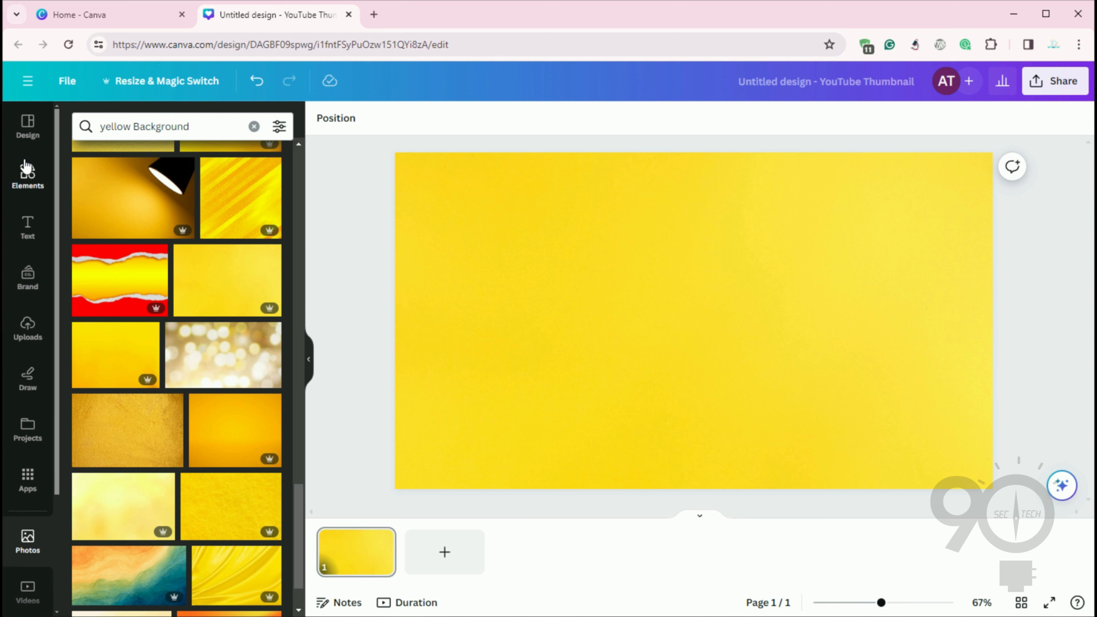
{"action": "left_click", "coordinate": [35, 187]}
{"action": "left_click", "coordinate": [113, 125]}
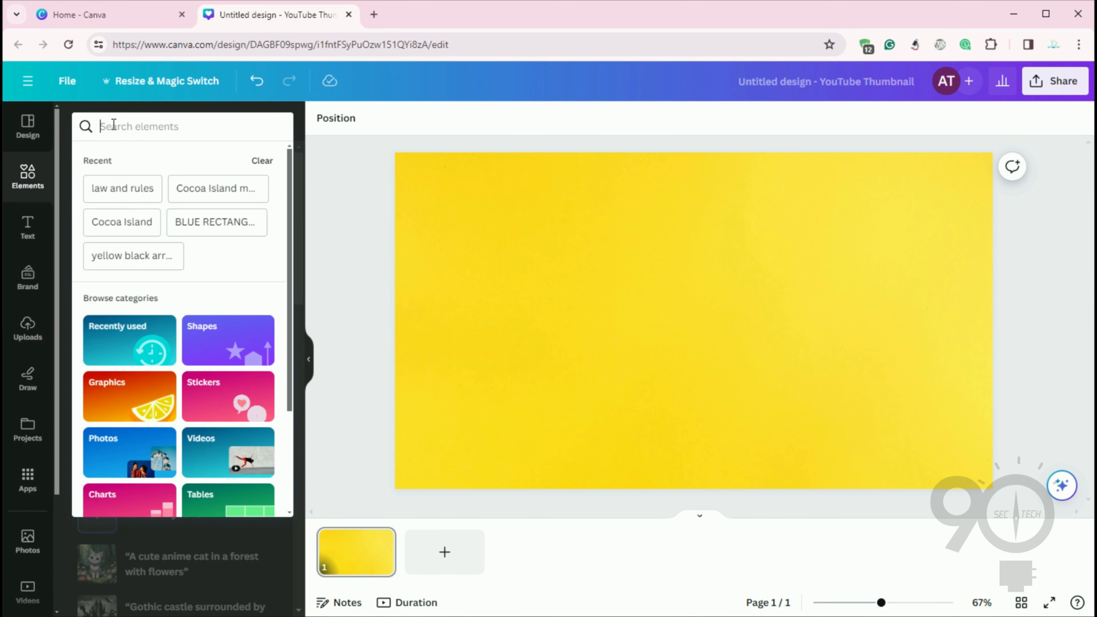
{"action": "type", "text": "youtube"}
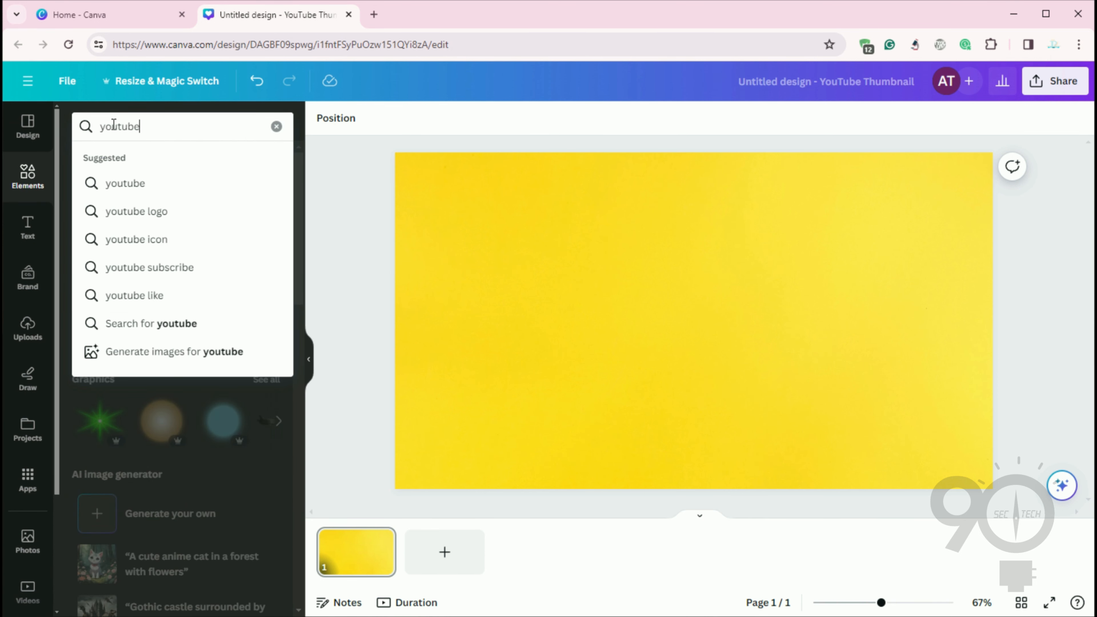
{"action": "key", "text": "Return"}
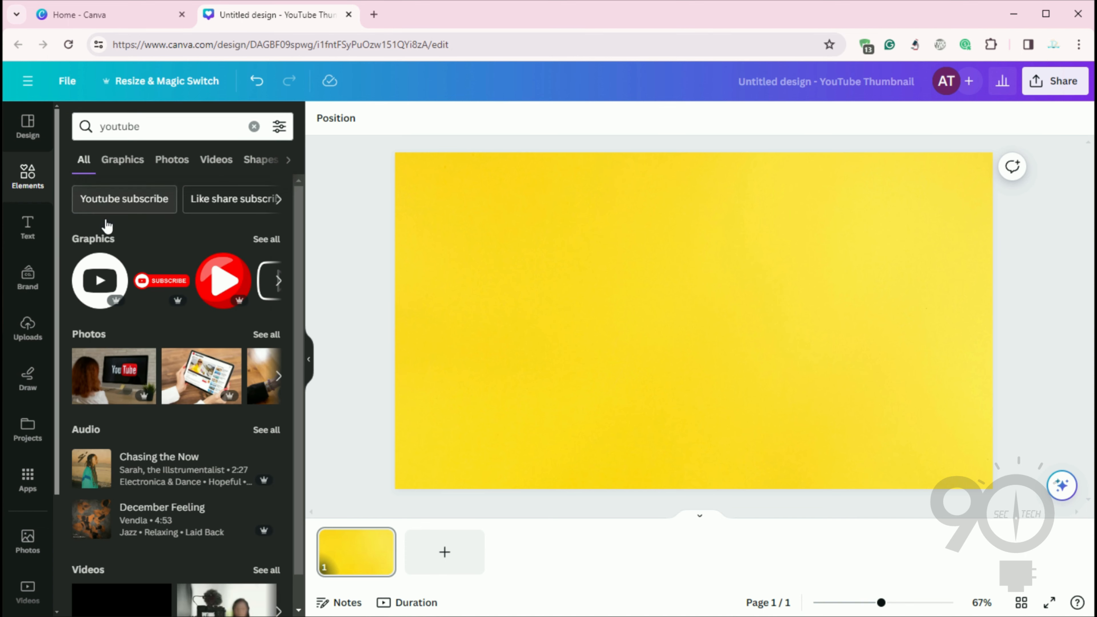
{"action": "left_click", "coordinate": [265, 238]}
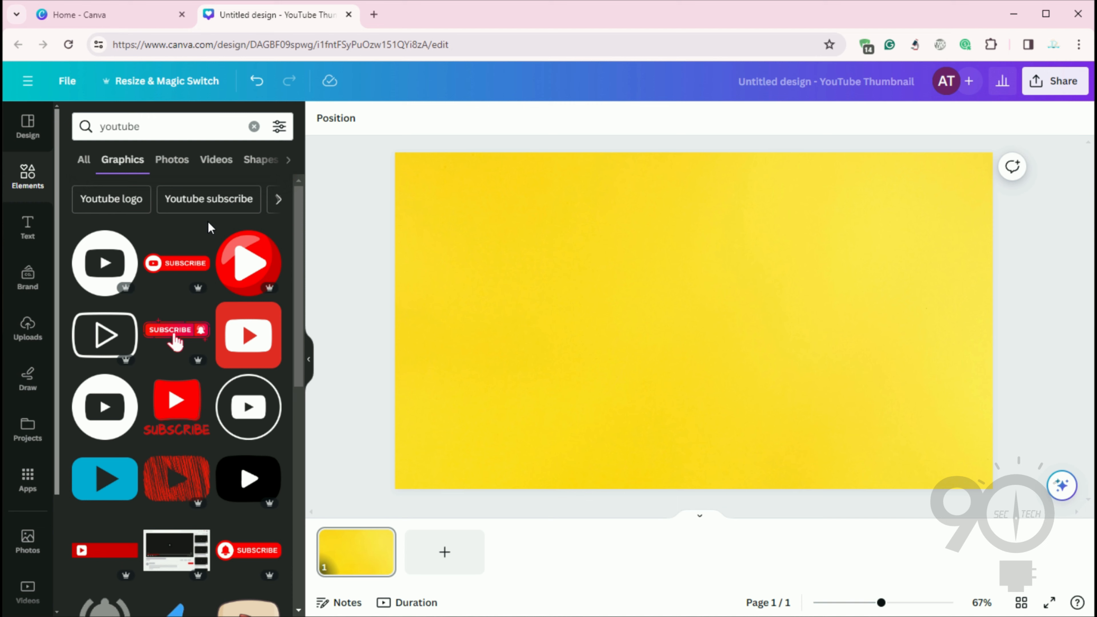
- Add the glossy red round play button graphic and move it to the right of the page's centre
{"action": "scroll", "coordinate": [209, 226], "scroll_direction": "down", "scroll_amount": 6}
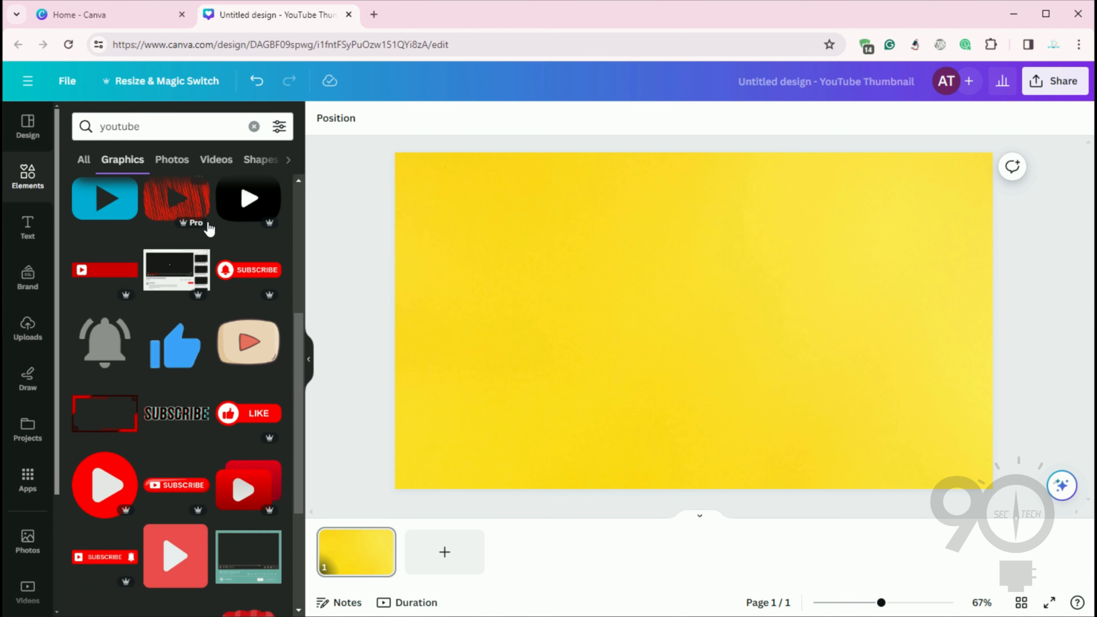
{"action": "scroll", "coordinate": [210, 295], "scroll_direction": "down", "scroll_amount": 5}
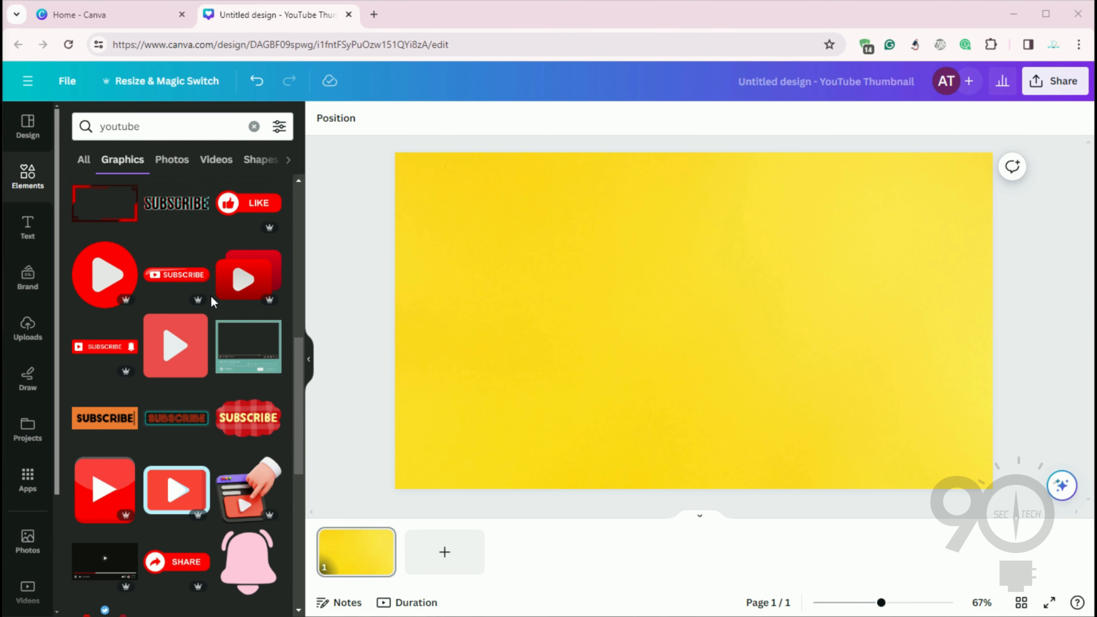
{"action": "scroll", "coordinate": [211, 298], "scroll_direction": "down", "scroll_amount": 3}
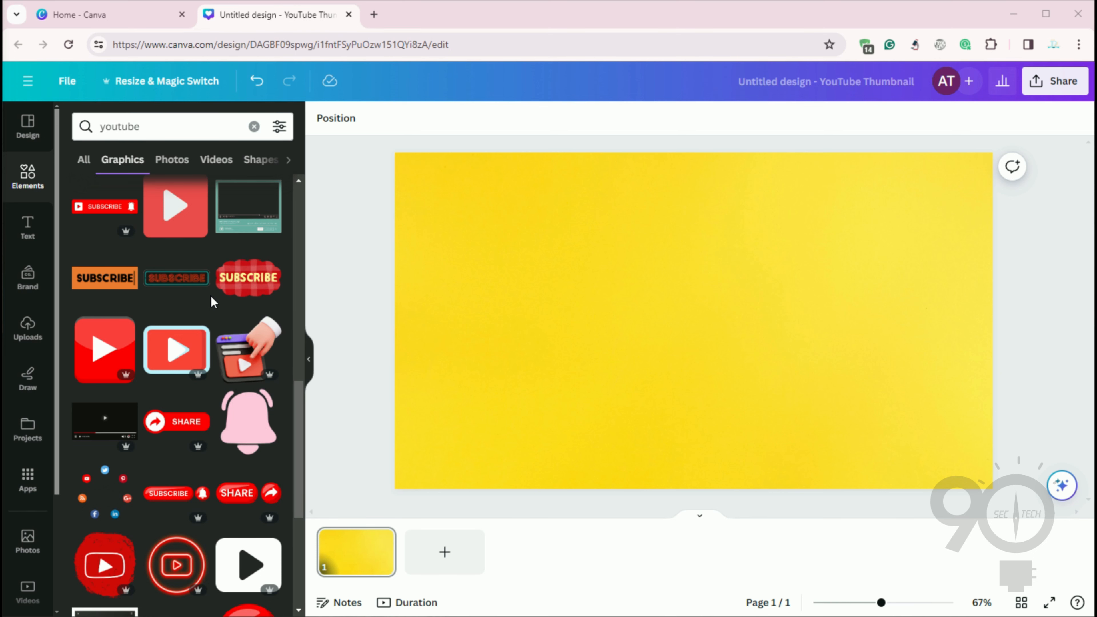
{"action": "scroll", "coordinate": [211, 297], "scroll_direction": "down", "scroll_amount": 3}
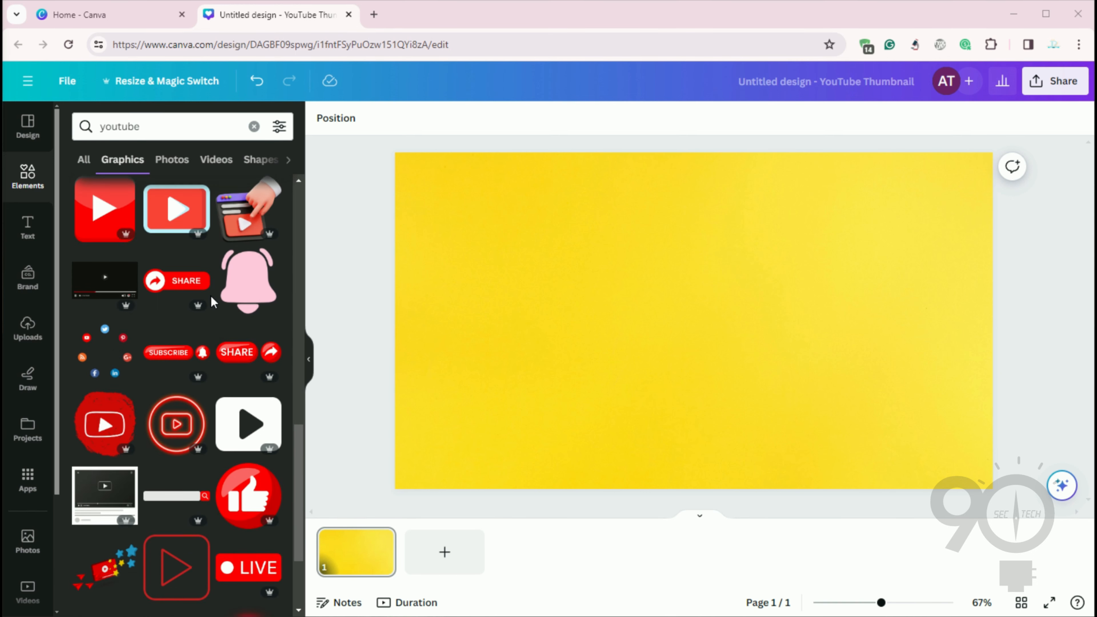
{"action": "scroll", "coordinate": [210, 295], "scroll_direction": "down", "scroll_amount": 8}
{"action": "scroll", "coordinate": [209, 295], "scroll_direction": "up", "scroll_amount": 15}
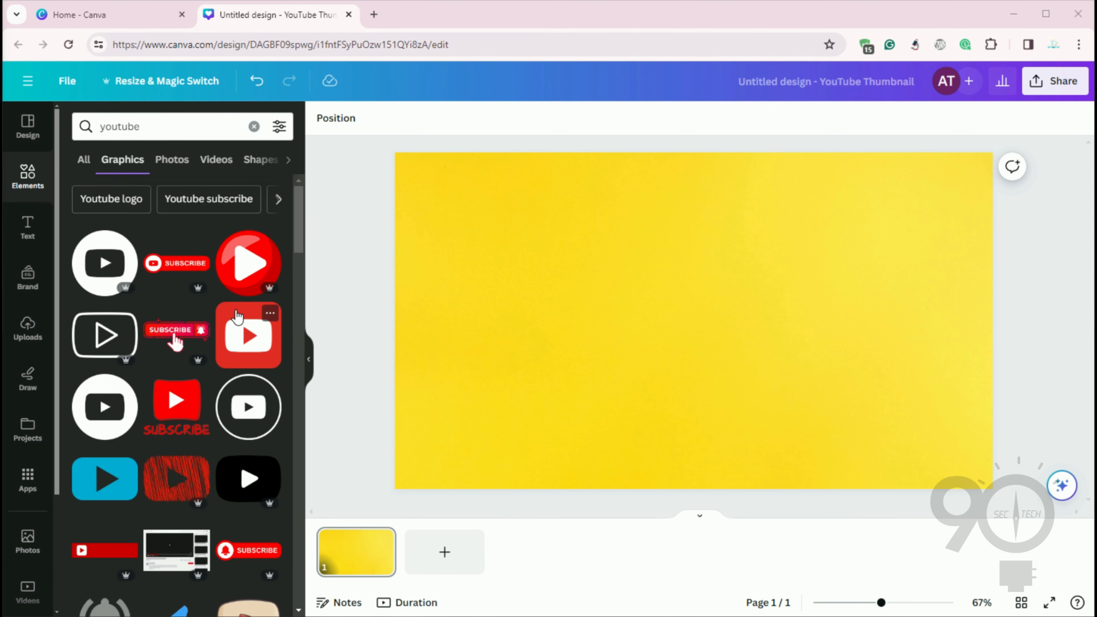
{"action": "left_click", "coordinate": [237, 280]}
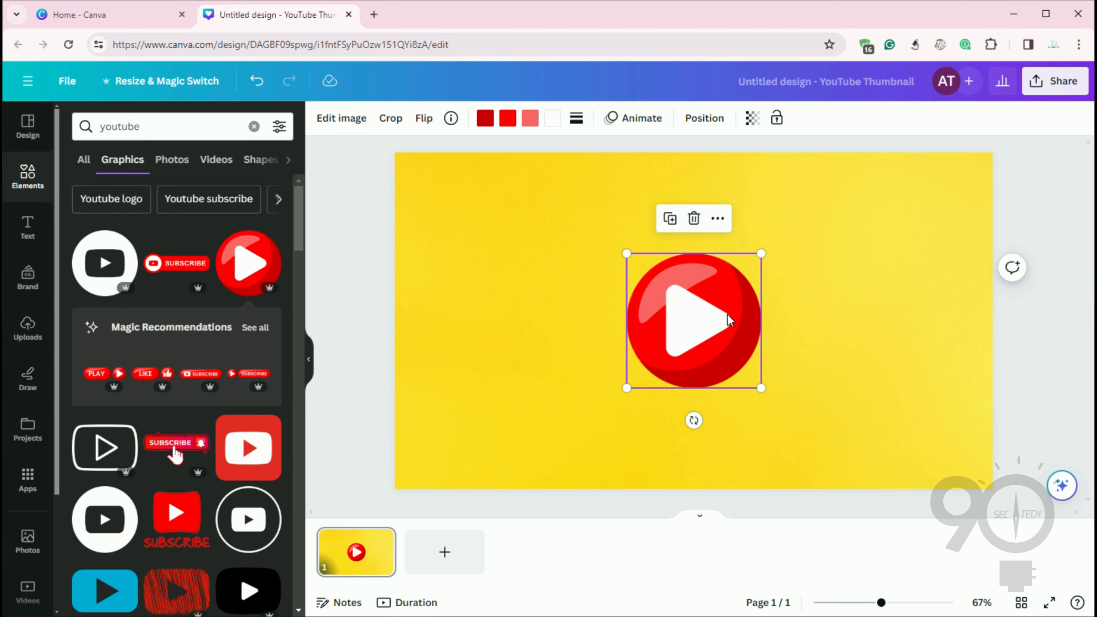
{"action": "left_click_drag", "start_coordinate": [728, 319], "coordinate": [796, 318]}
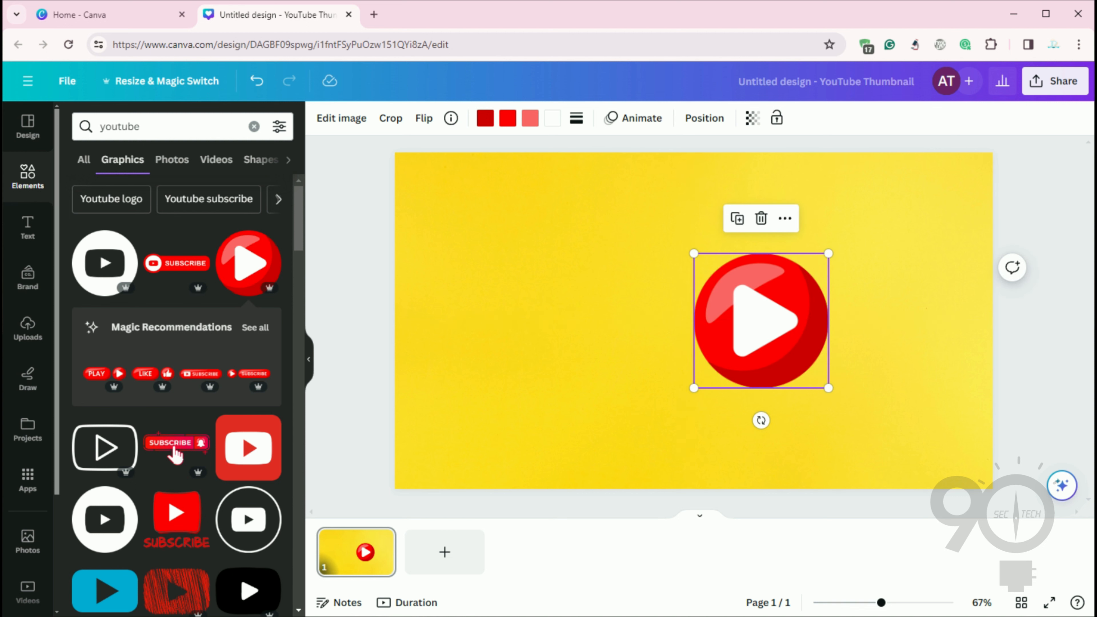
- Search the graphics for "forbidden sign" and add the thick red circle with a diagonal bar
{"action": "left_click", "coordinate": [122, 126]}
{"action": "double_click", "coordinate": [122, 127]}
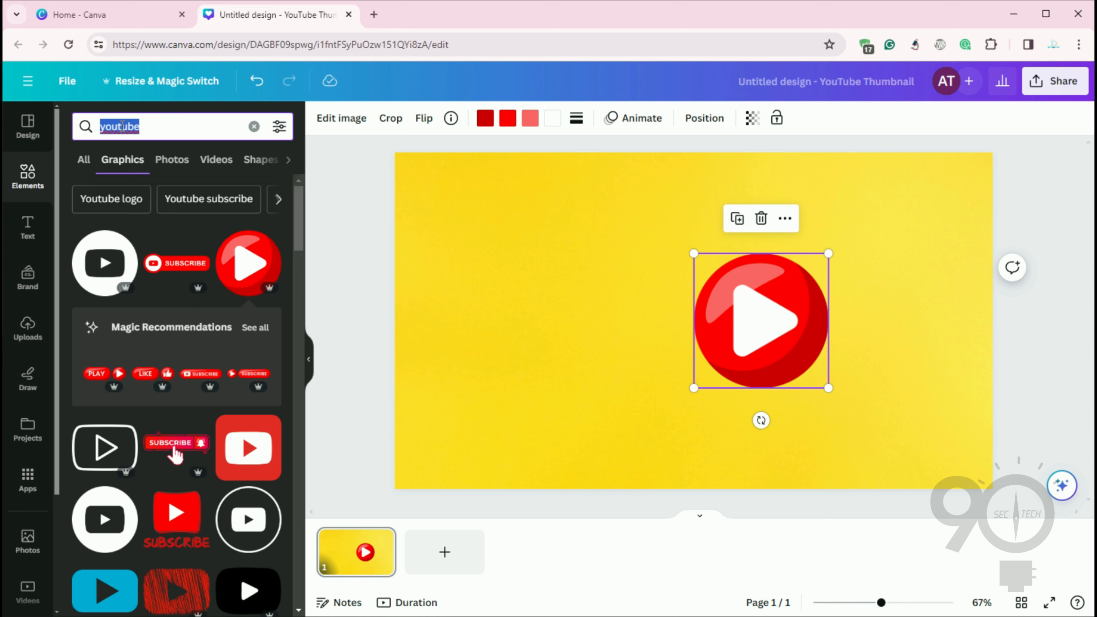
{"action": "type", "text": "for"}
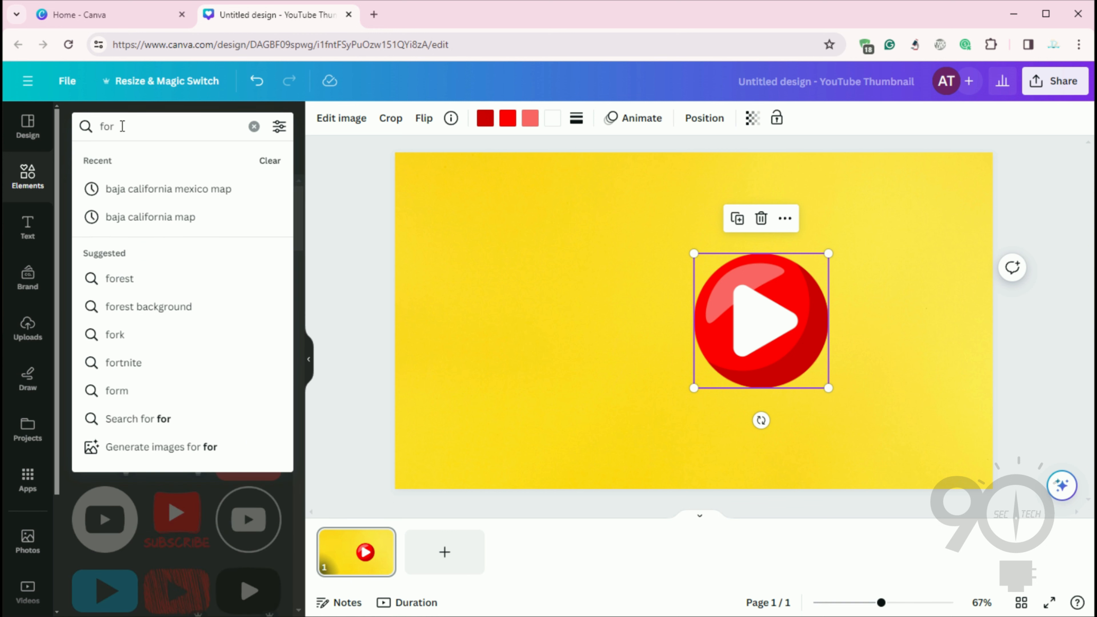
{"action": "type", "text": "bi"}
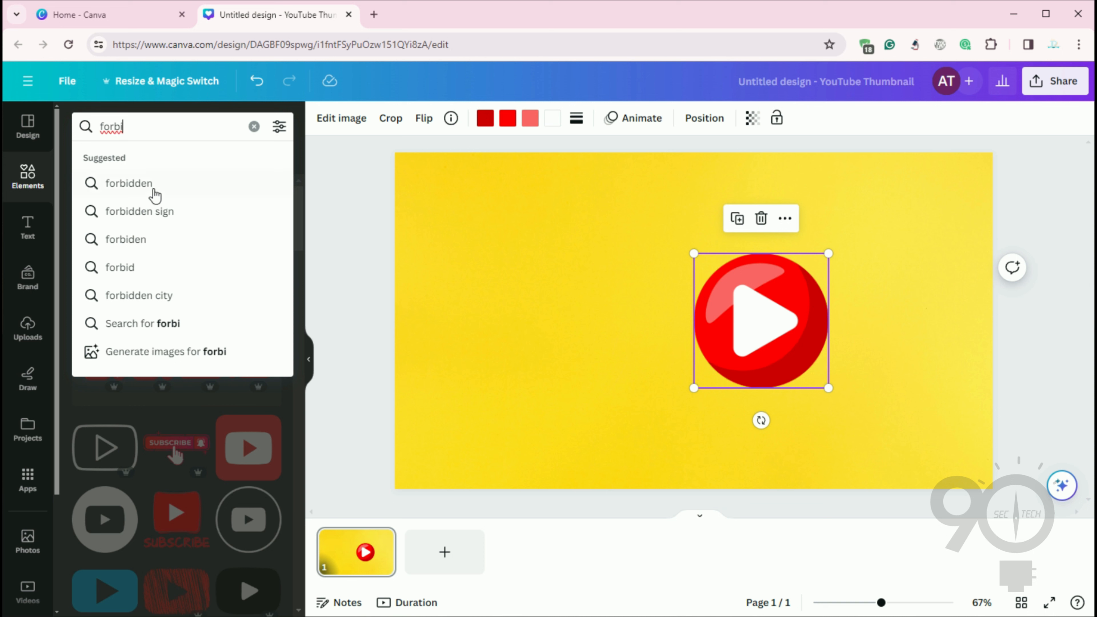
{"action": "left_click", "coordinate": [160, 214]}
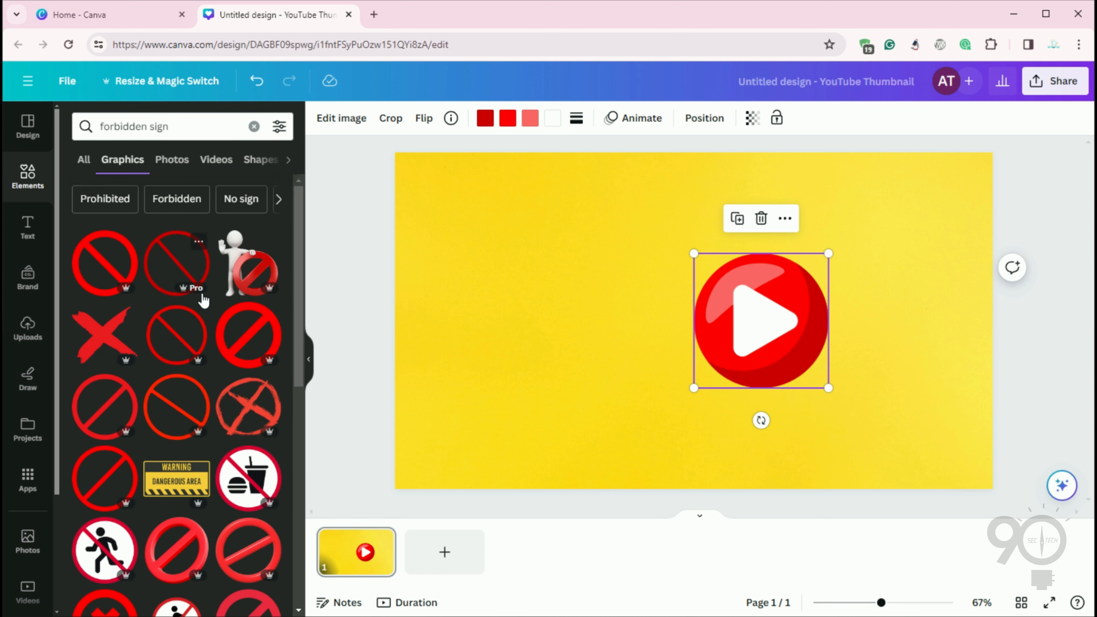
{"action": "scroll", "coordinate": [203, 300], "scroll_direction": "down", "scroll_amount": 10}
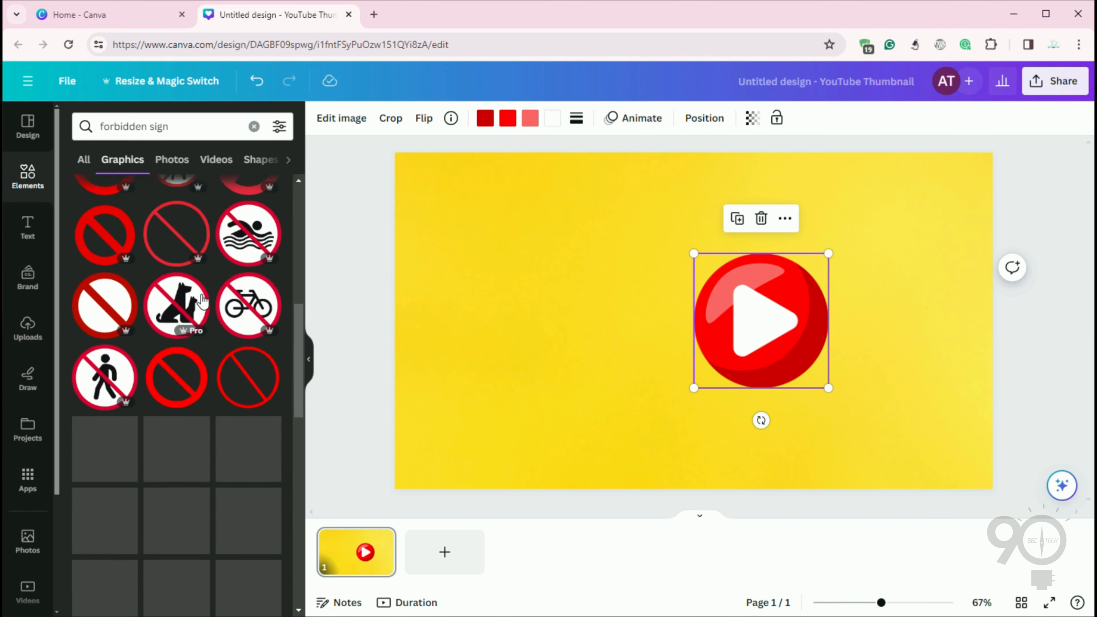
{"action": "scroll", "coordinate": [204, 300], "scroll_direction": "up", "scroll_amount": 10}
{"action": "left_click", "coordinate": [97, 267]}
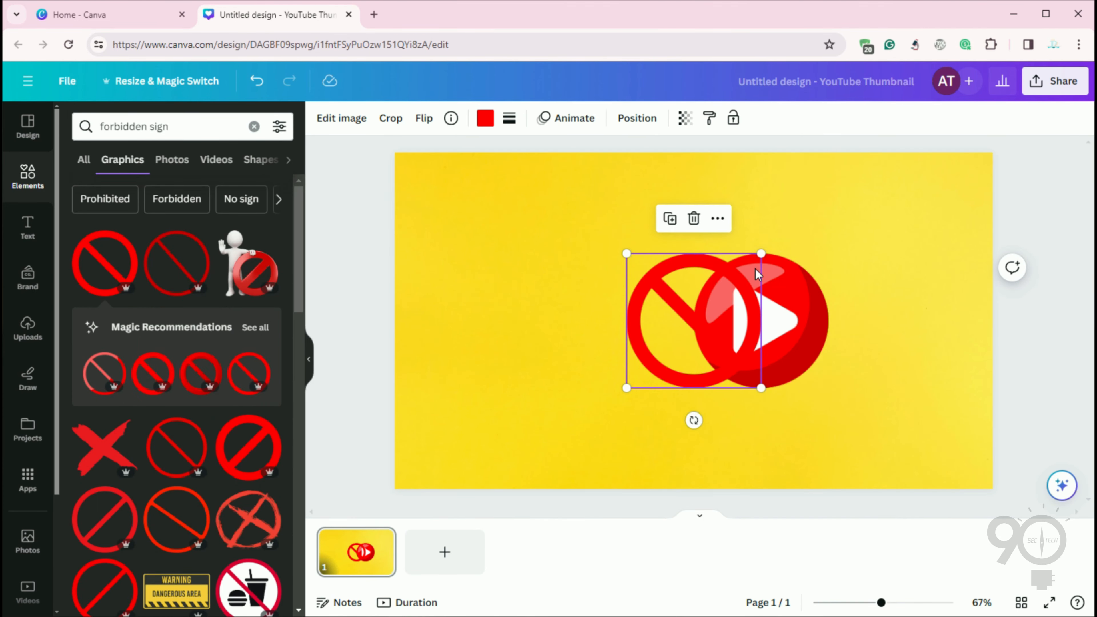
- Enlarge the forbidden sign to about 465 × 465 and centre it over the play button
{"action": "left_click_drag", "start_coordinate": [760, 251], "coordinate": [825, 190]}
{"action": "left_click_drag", "start_coordinate": [824, 388], "coordinate": [845, 407]}
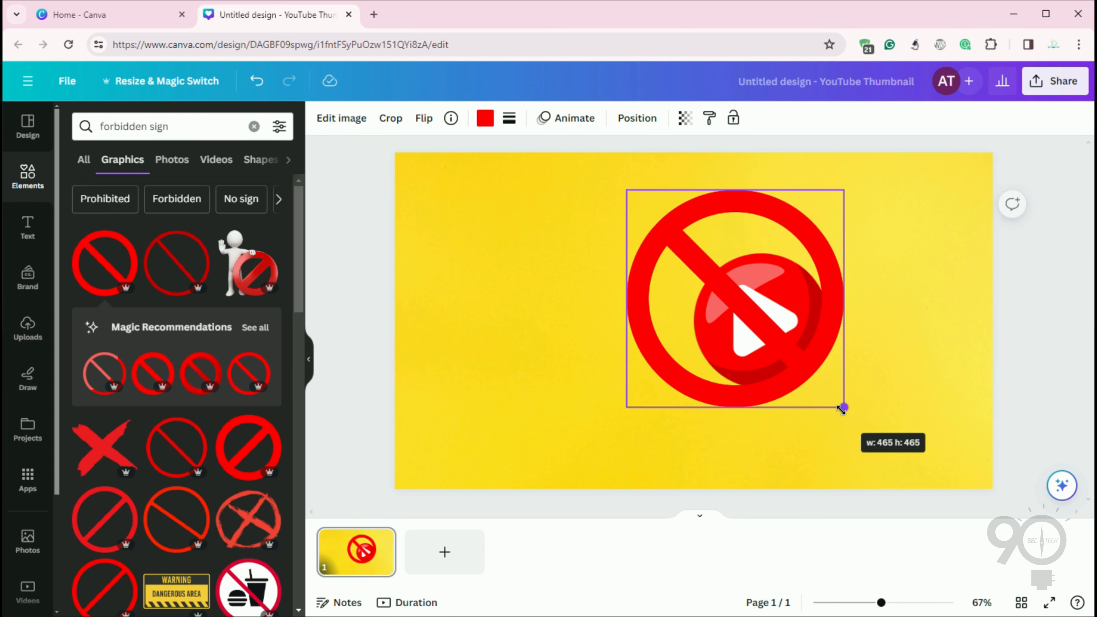
{"action": "left_click_drag", "start_coordinate": [783, 373], "coordinate": [808, 394]}
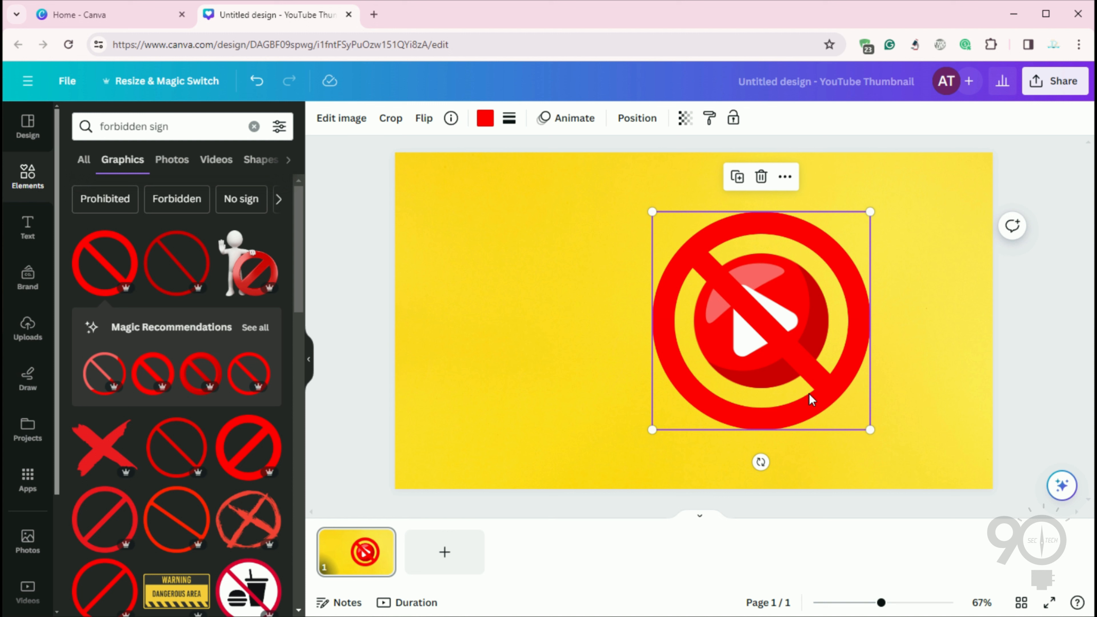
- Add a subheading text box to the page with the text "Block"
{"action": "left_click", "coordinate": [29, 228]}
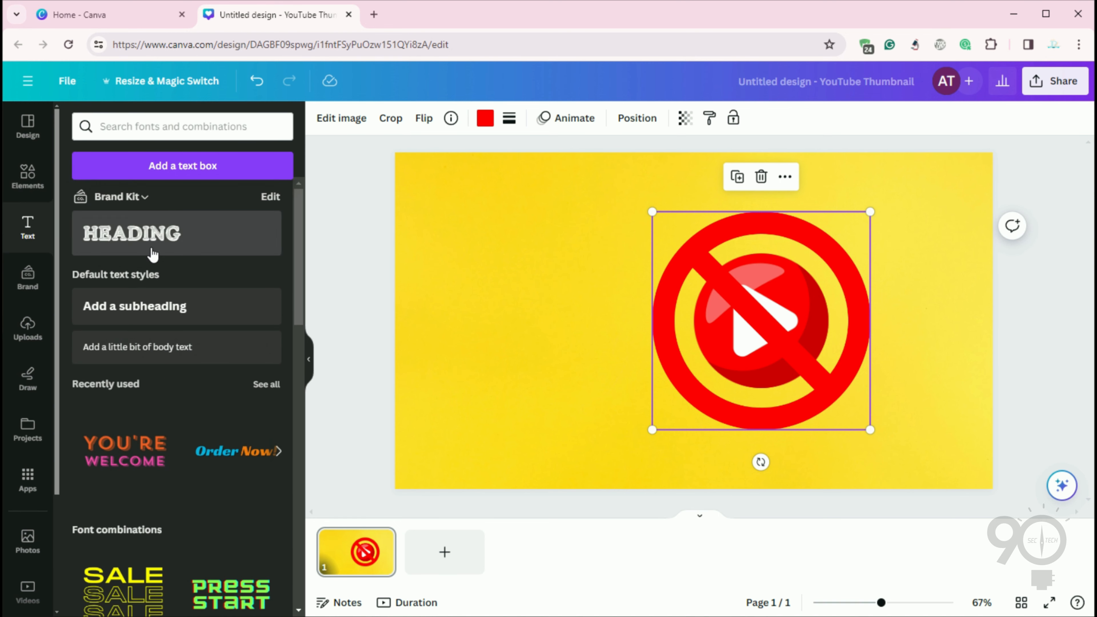
{"action": "left_click", "coordinate": [145, 308]}
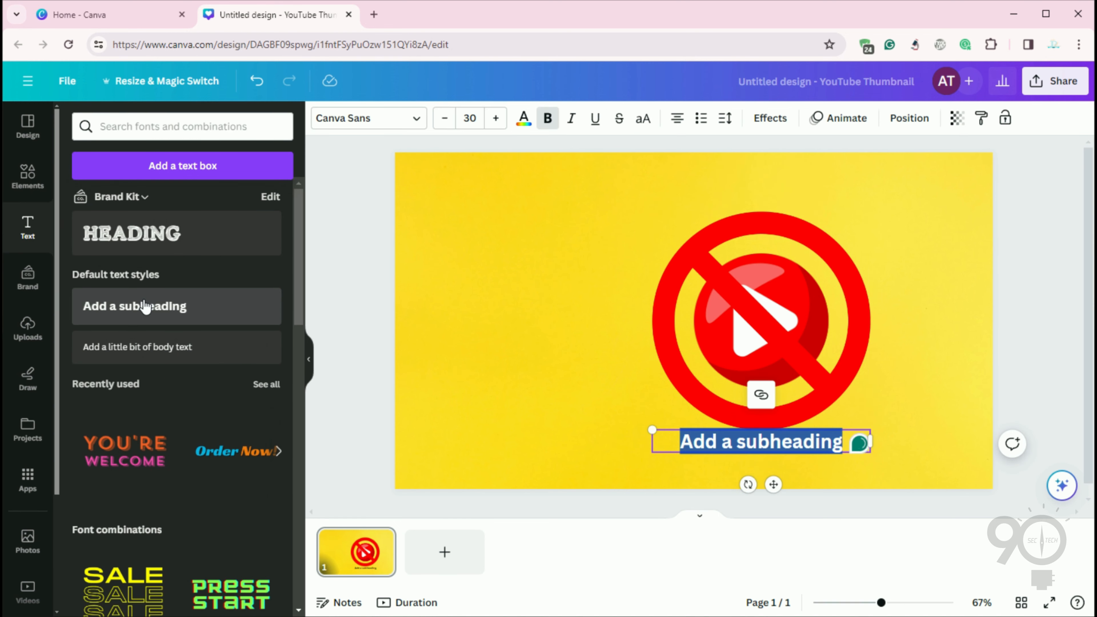
{"action": "type", "text": "Block"}
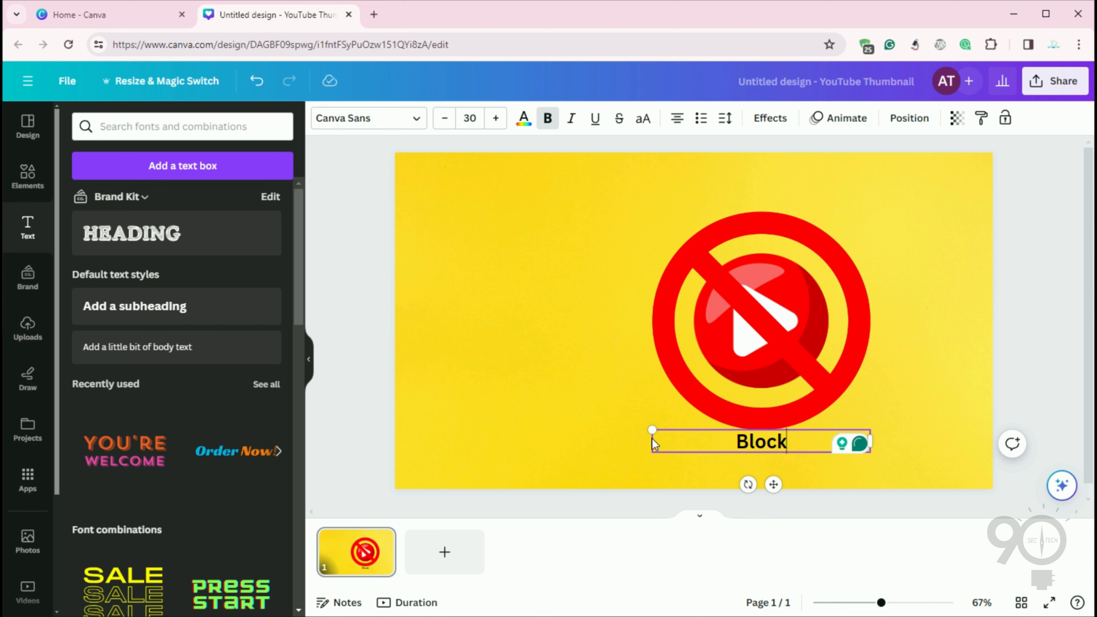
- Move the "Block" text to the upper-left area of the page and enlarge it to font size 90
{"action": "left_click_drag", "start_coordinate": [647, 441], "coordinate": [685, 474]}
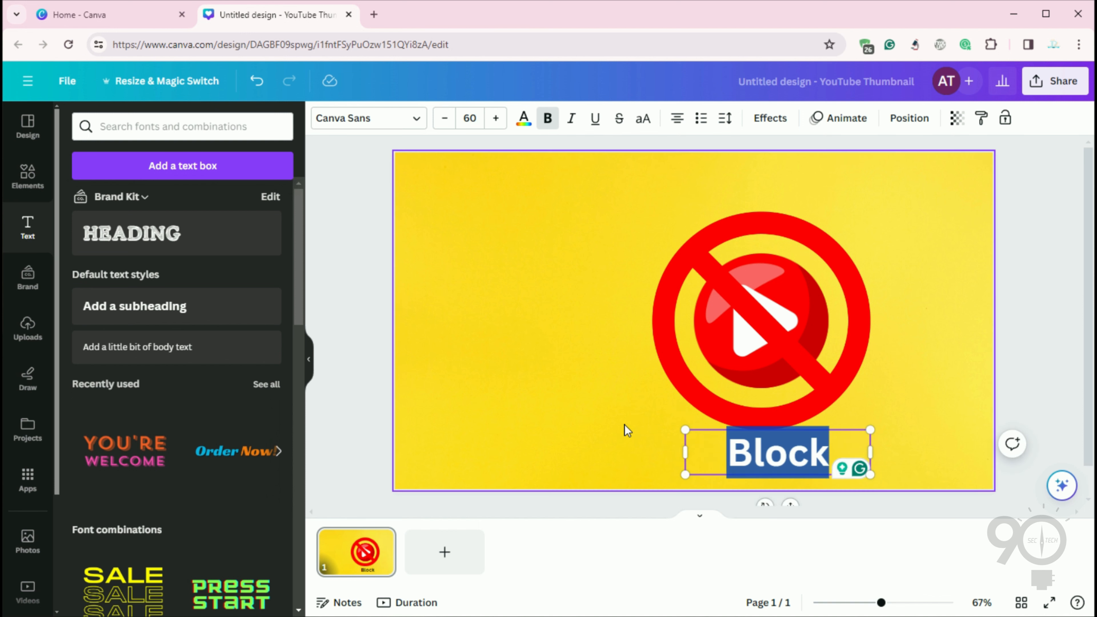
{"action": "left_click", "coordinate": [654, 424]}
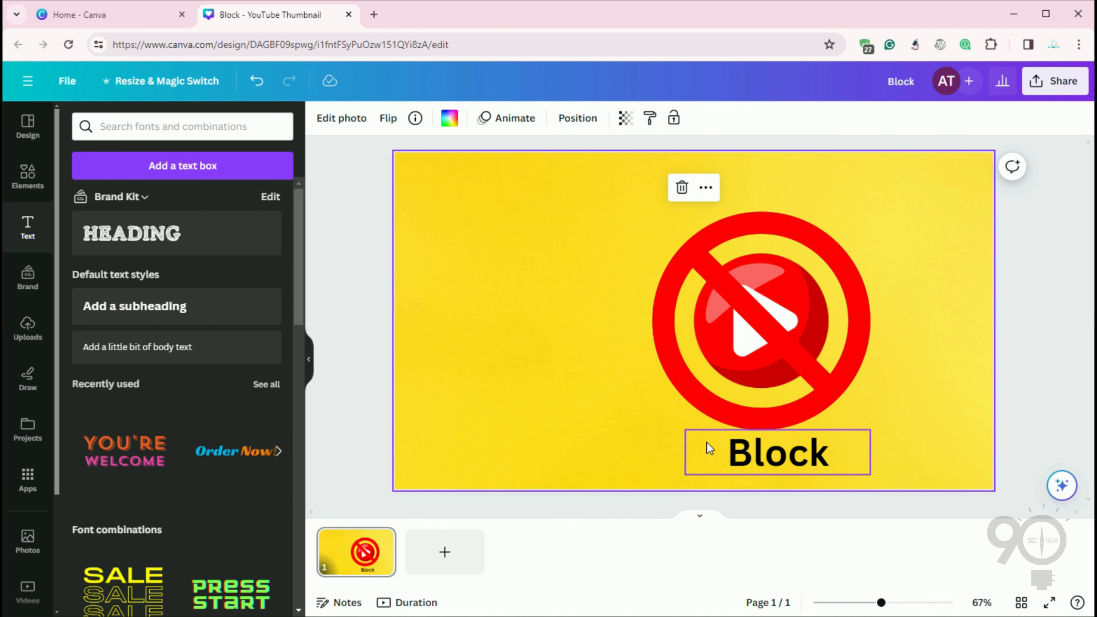
{"action": "left_click_drag", "start_coordinate": [707, 443], "coordinate": [435, 196]}
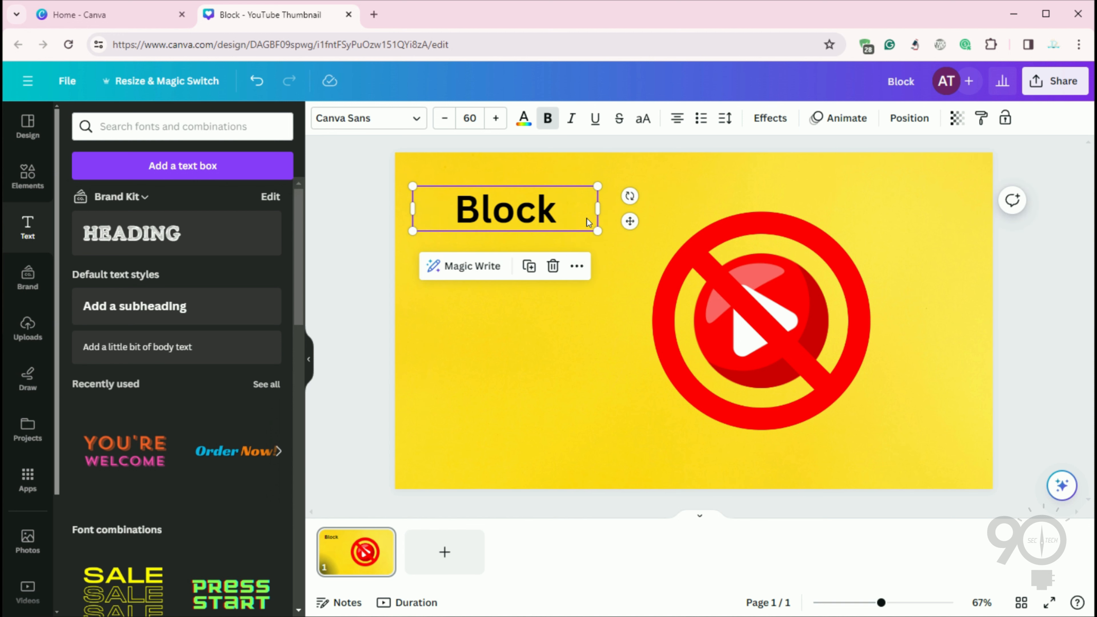
{"action": "left_click_drag", "start_coordinate": [597, 229], "coordinate": [690, 254]}
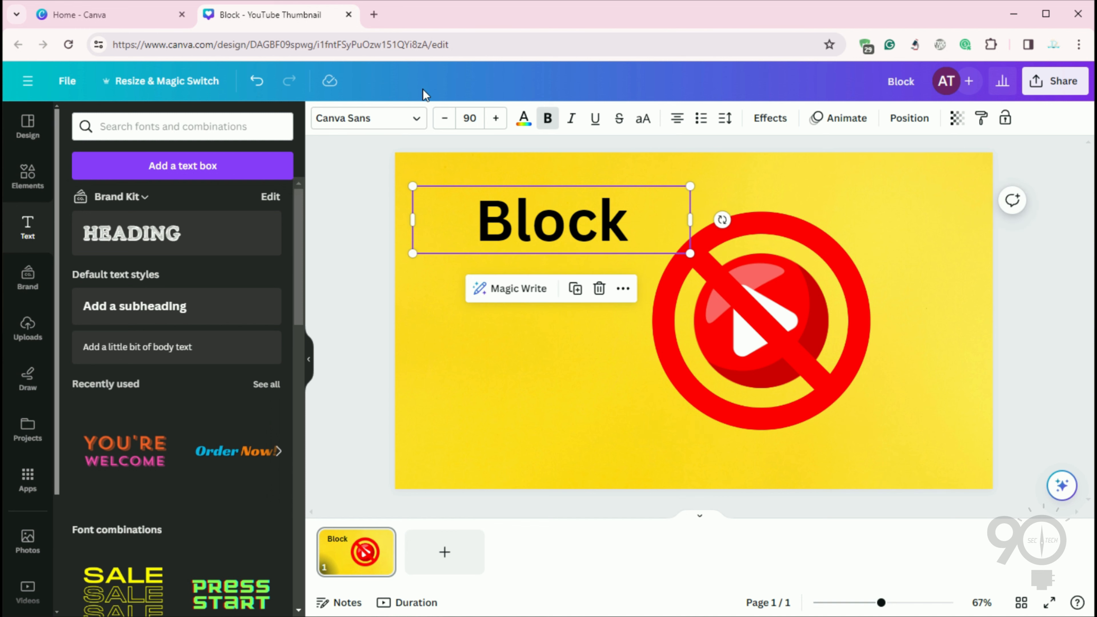
- Set the font of the "Block" text to the uploaded ResotEDream Regular font
{"action": "left_click", "coordinate": [367, 118]}
{"action": "scroll", "coordinate": [156, 380], "scroll_direction": "down", "scroll_amount": 6}
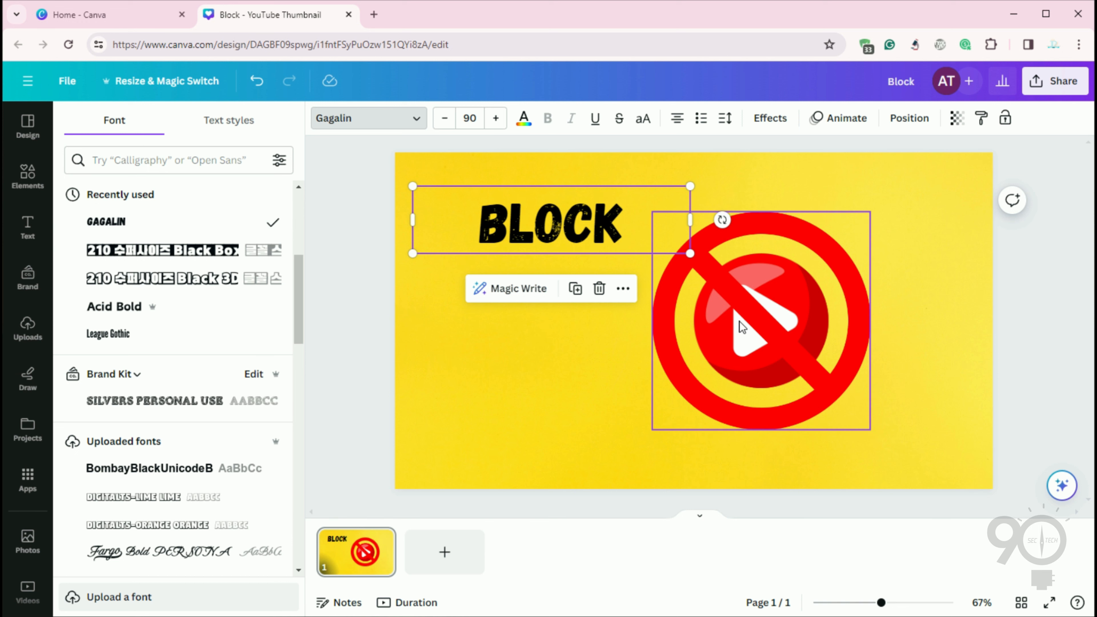
{"action": "scroll", "coordinate": [215, 326], "scroll_direction": "down", "scroll_amount": 6}
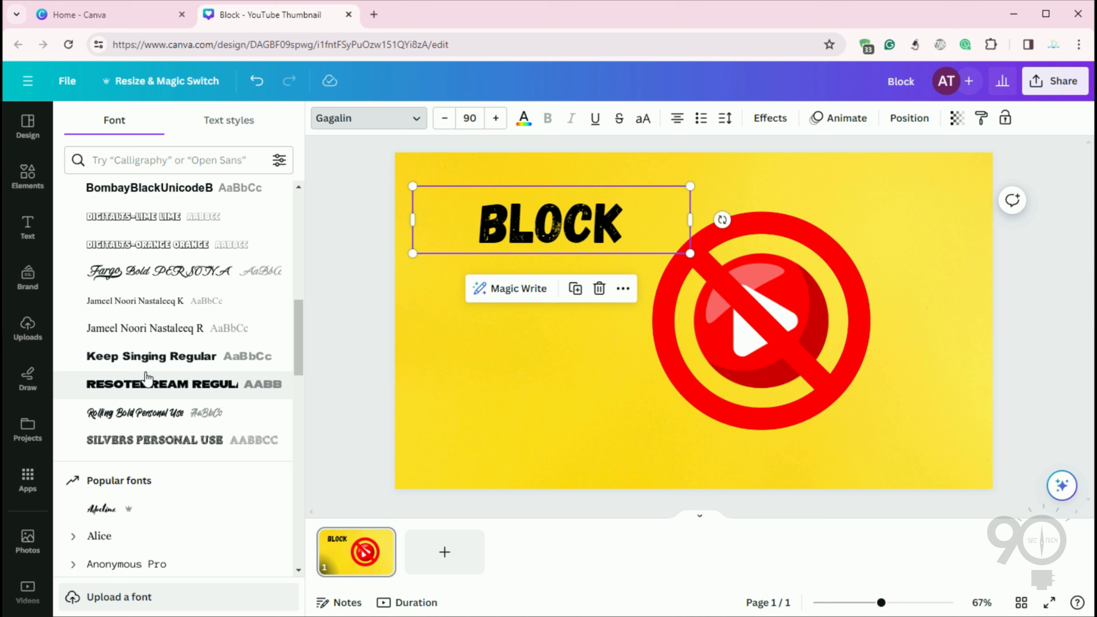
{"action": "left_click", "coordinate": [156, 366]}
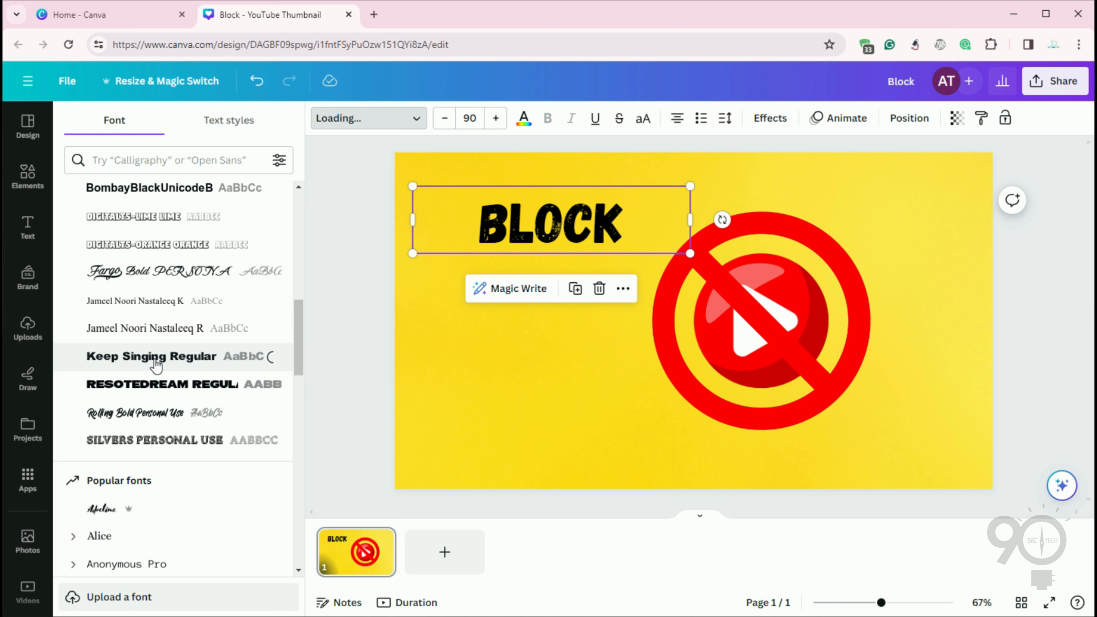
{"action": "left_click", "coordinate": [149, 391]}
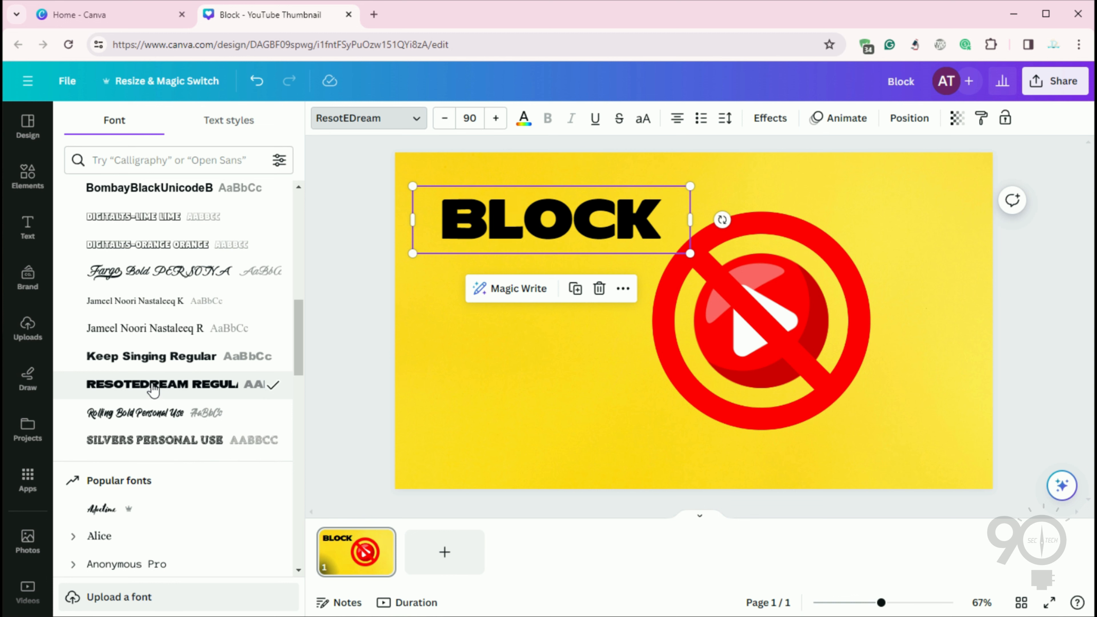
- Try the Archivo Black font on the "Block" text and undo that font change
{"action": "scroll", "coordinate": [153, 388], "scroll_direction": "down", "scroll_amount": 3}
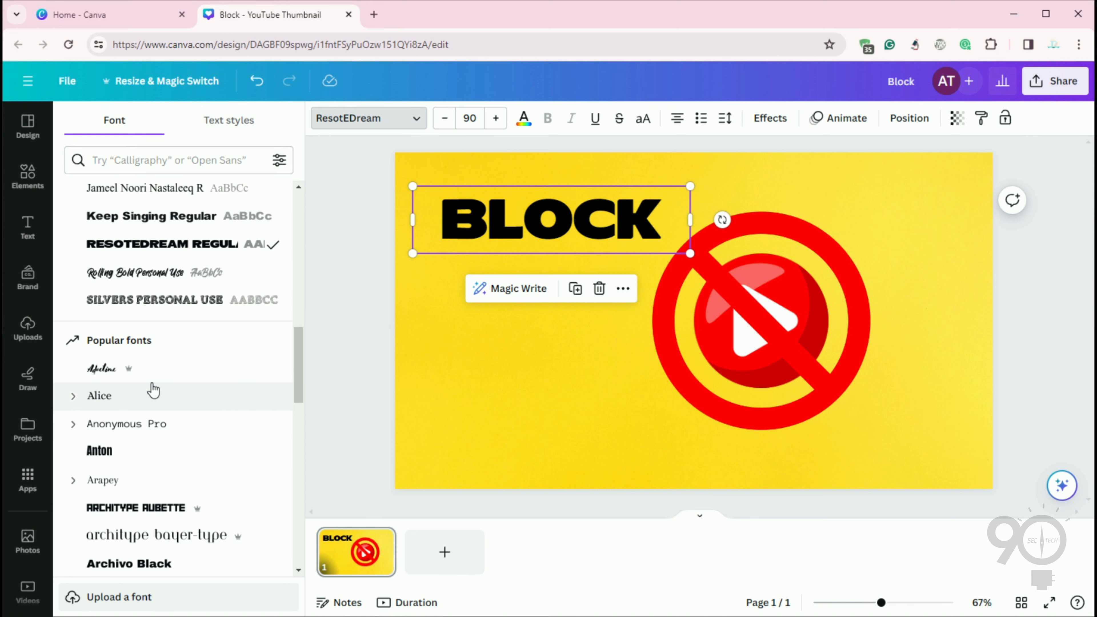
{"action": "scroll", "coordinate": [153, 390], "scroll_direction": "down", "scroll_amount": 2}
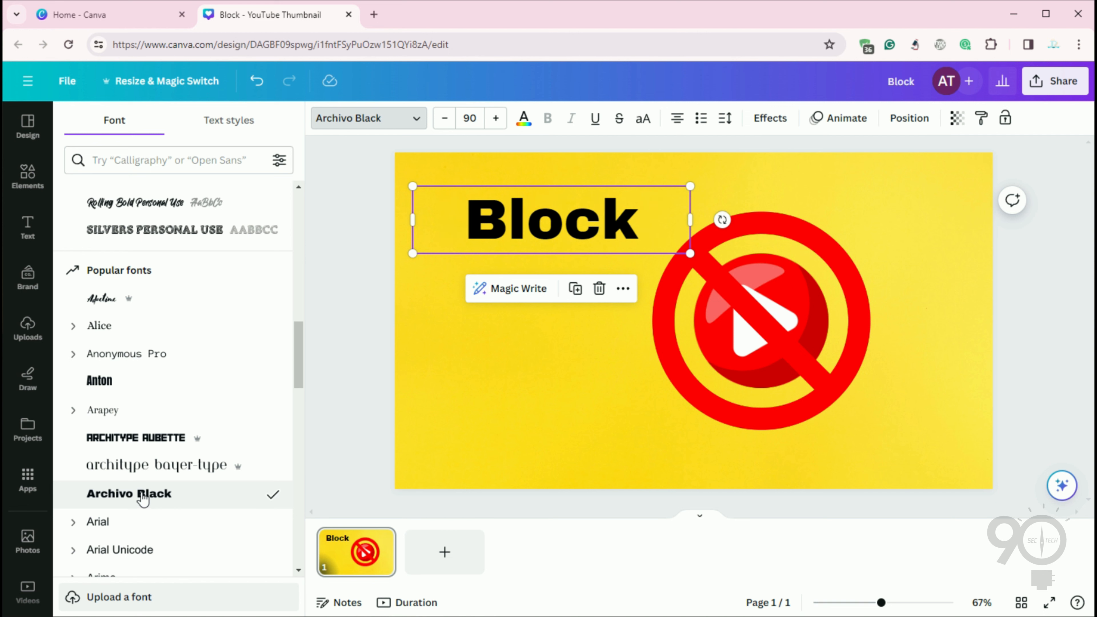
{"action": "left_click", "coordinate": [257, 81]}
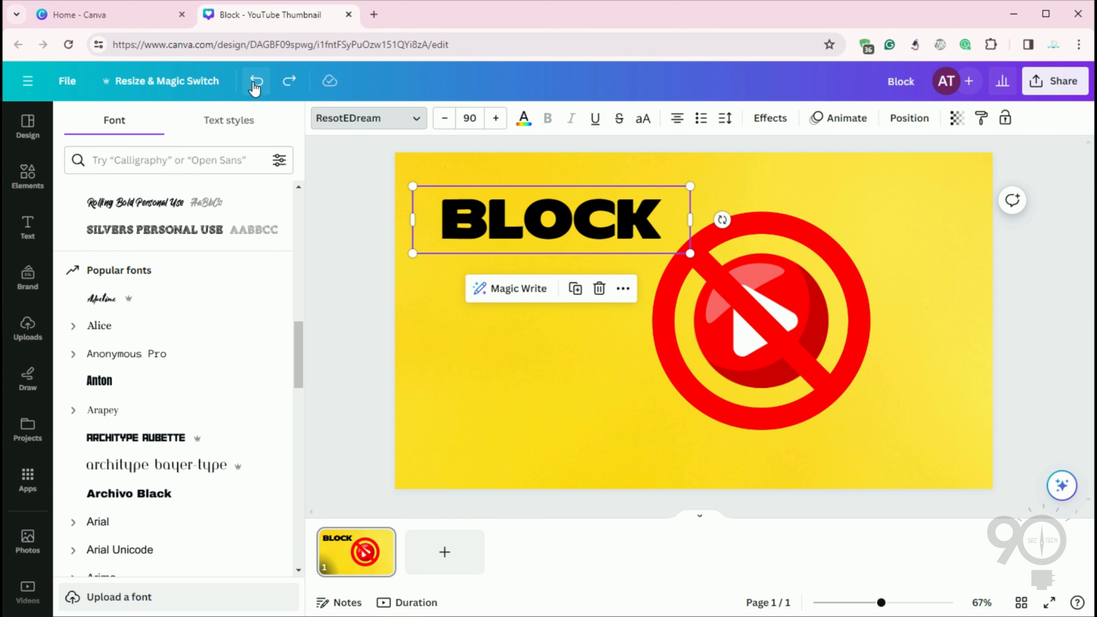
- Add a subheading text box reading "YouTubw" and set its font to Archivo Black
{"action": "left_click", "coordinate": [533, 357]}
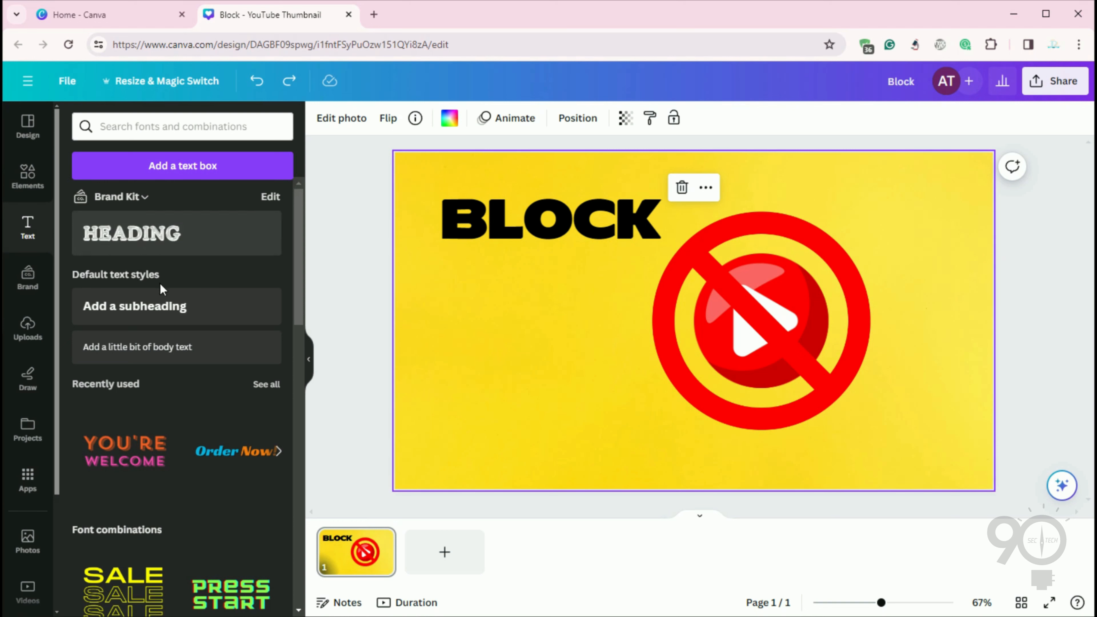
{"action": "left_click", "coordinate": [161, 307]}
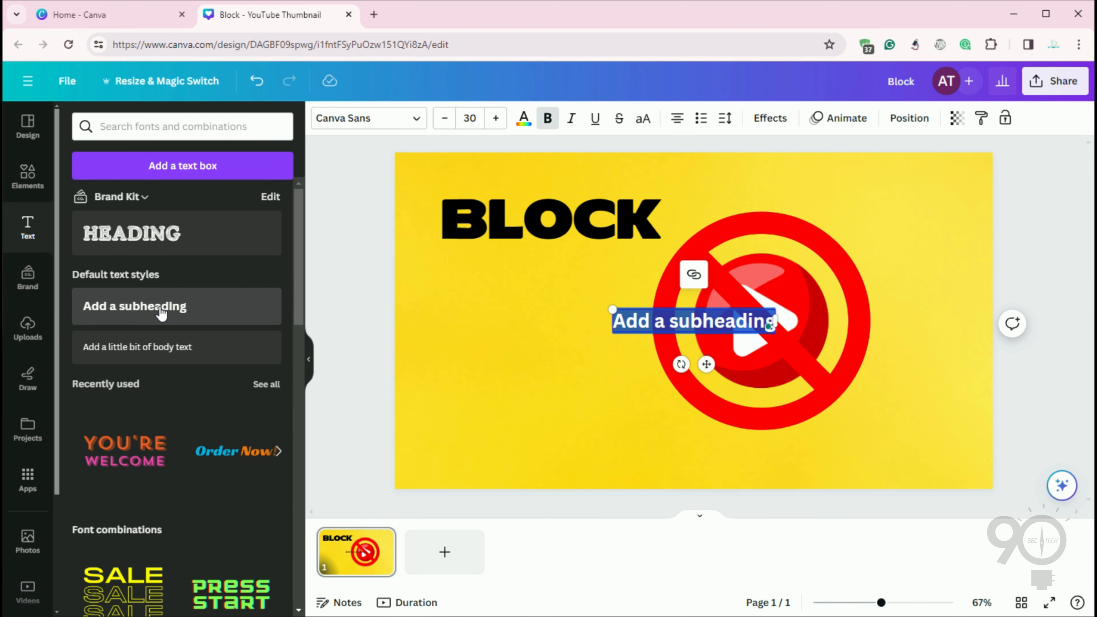
{"action": "type", "text": "YouTubw"}
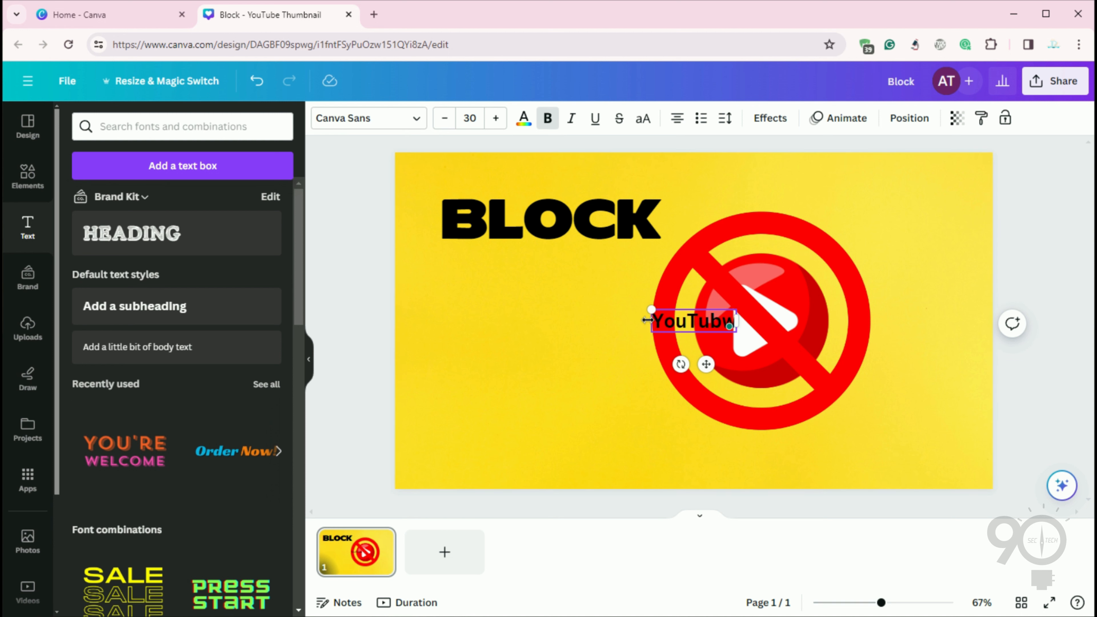
{"action": "left_click", "coordinate": [373, 119]}
{"action": "left_click", "coordinate": [158, 314]}
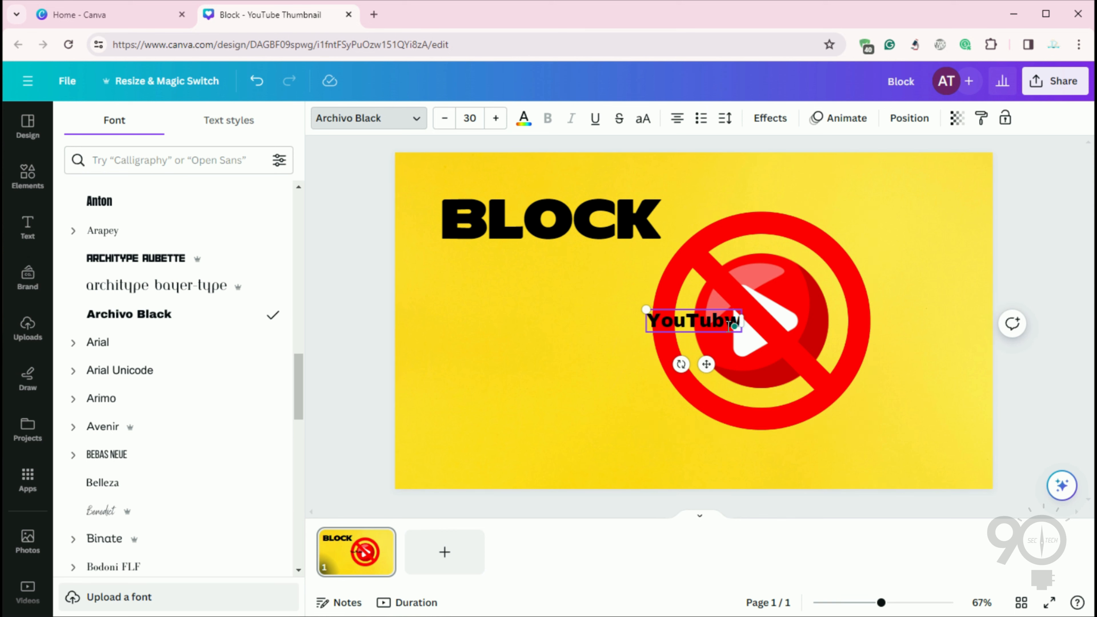
- Correct the new text's last letter so it reads "YouTube" and enlarge it to font size 105
{"action": "left_click_drag", "start_coordinate": [643, 332], "coordinate": [489, 396]}
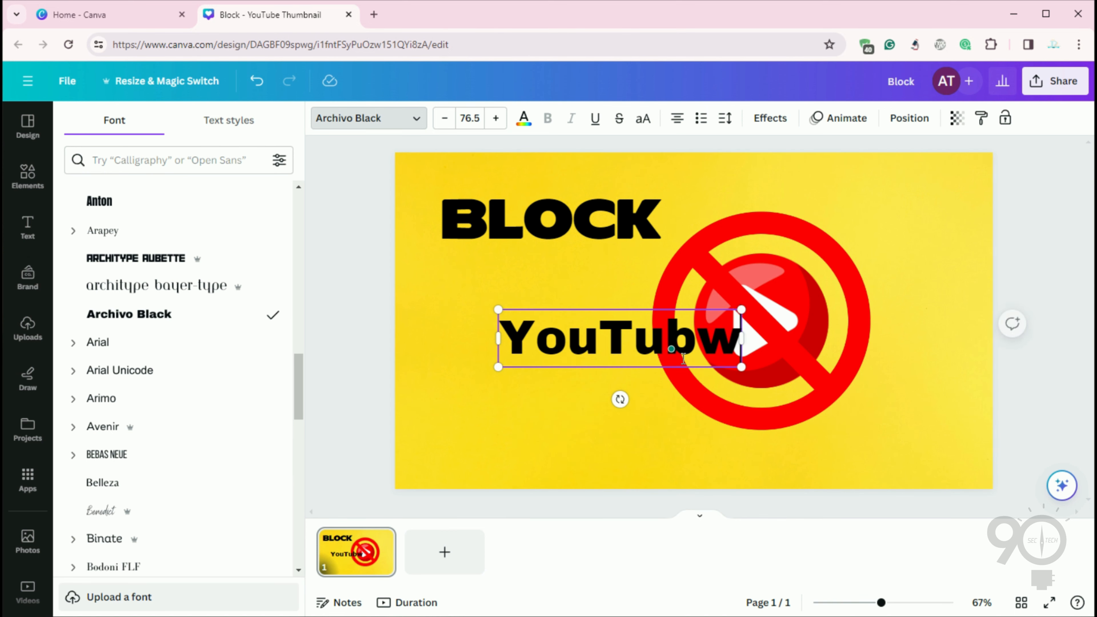
{"action": "left_click", "coordinate": [734, 339]}
{"action": "key", "text": "BackSpace"}
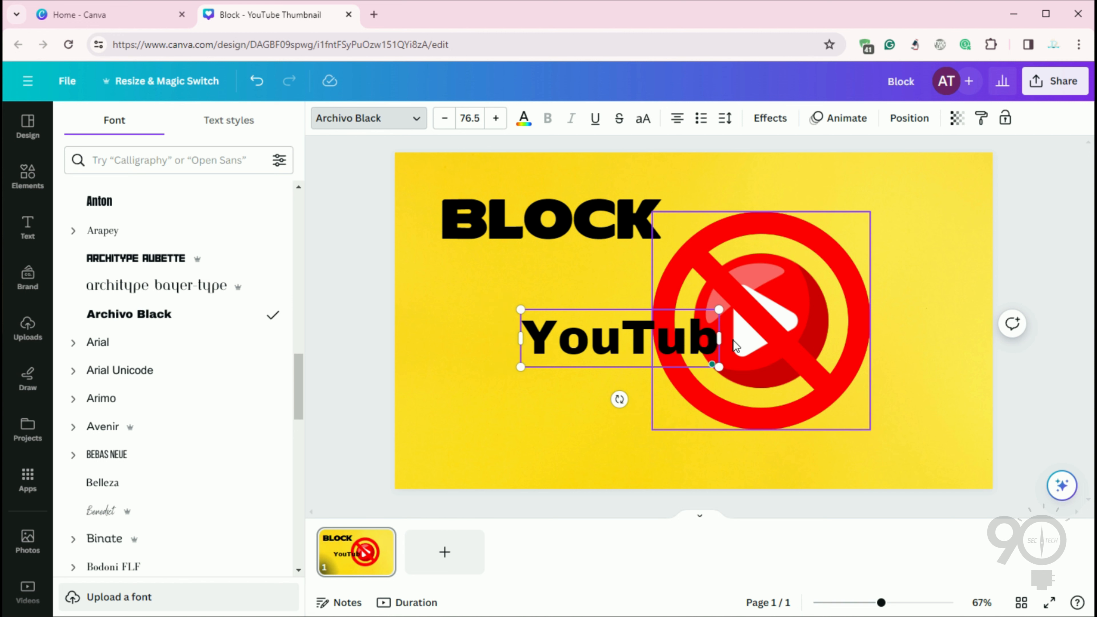
{"action": "type", "text": "e"}
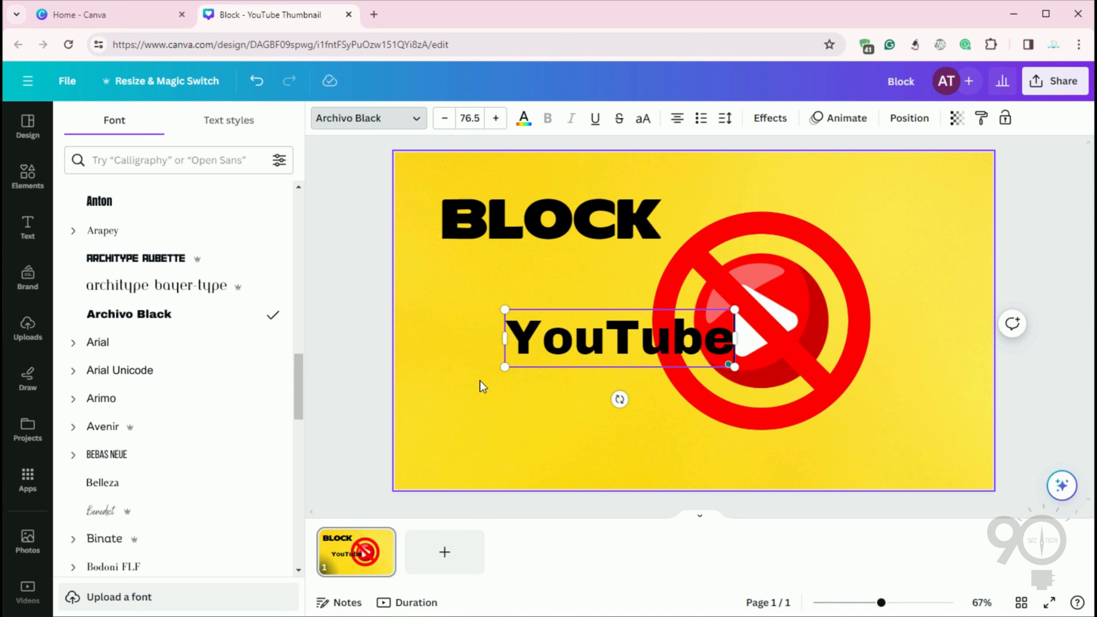
{"action": "left_click_drag", "start_coordinate": [502, 367], "coordinate": [419, 403]}
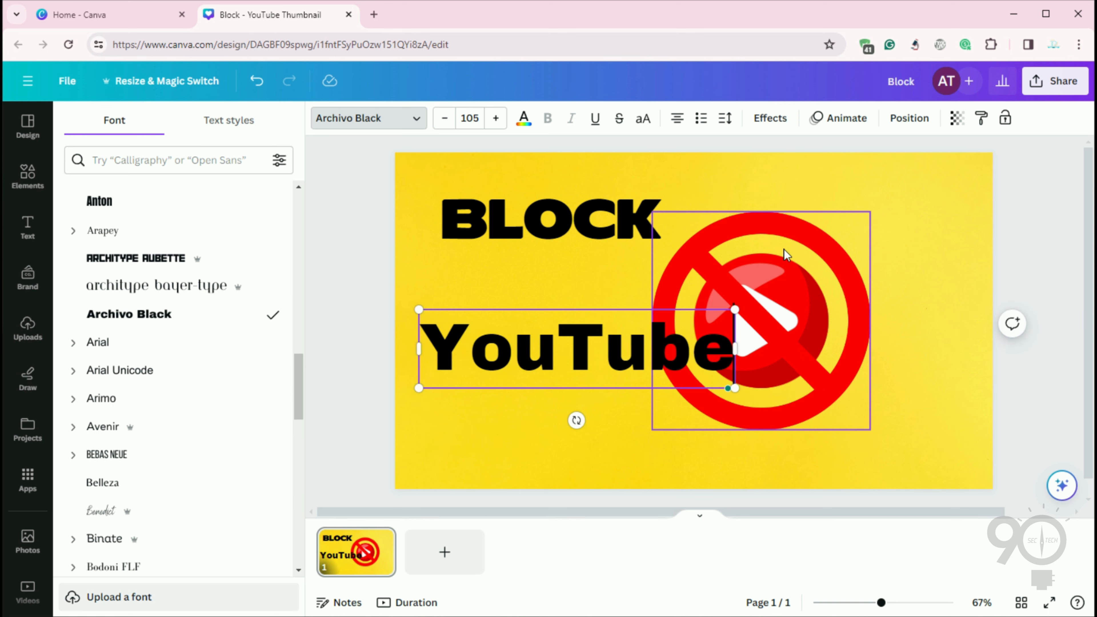
- Move the forbidden sign to the page's upper-right area and the play button below it, clear of the "YouTube" text
{"action": "left_click_drag", "start_coordinate": [775, 292], "coordinate": [888, 236]}
{"action": "left_click_drag", "start_coordinate": [740, 331], "coordinate": [861, 426]}
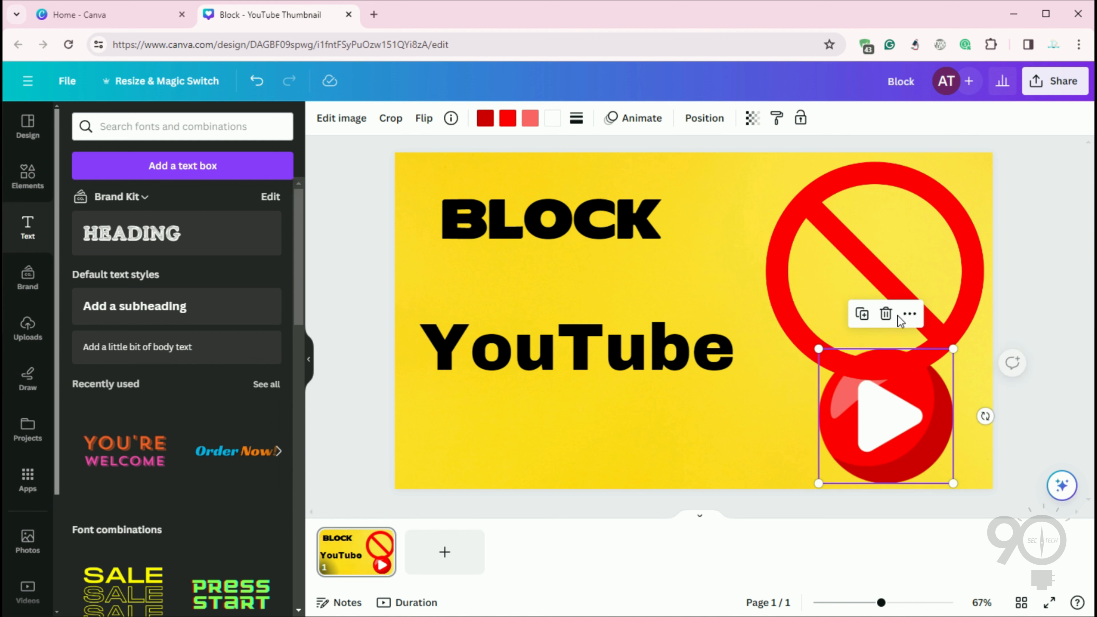
{"action": "left_click", "coordinate": [876, 261]}
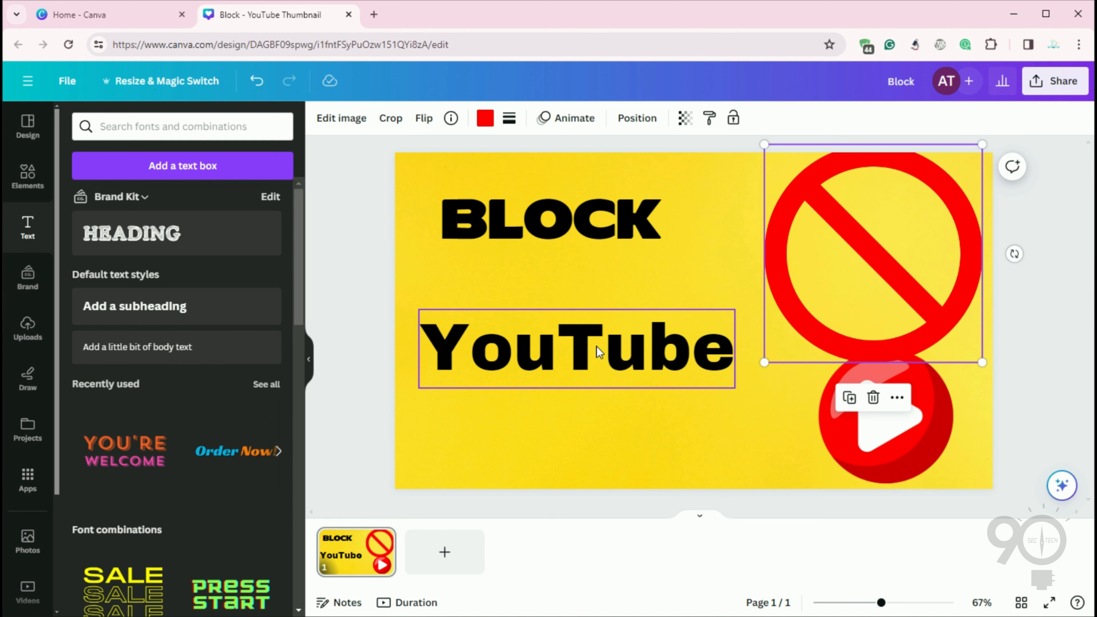
- Move the "YouTube" text up directly under "BLOCK" and colour it bright red from the document colours
{"action": "left_click_drag", "start_coordinate": [598, 352], "coordinate": [594, 301]}
{"action": "left_click", "coordinate": [598, 302]}
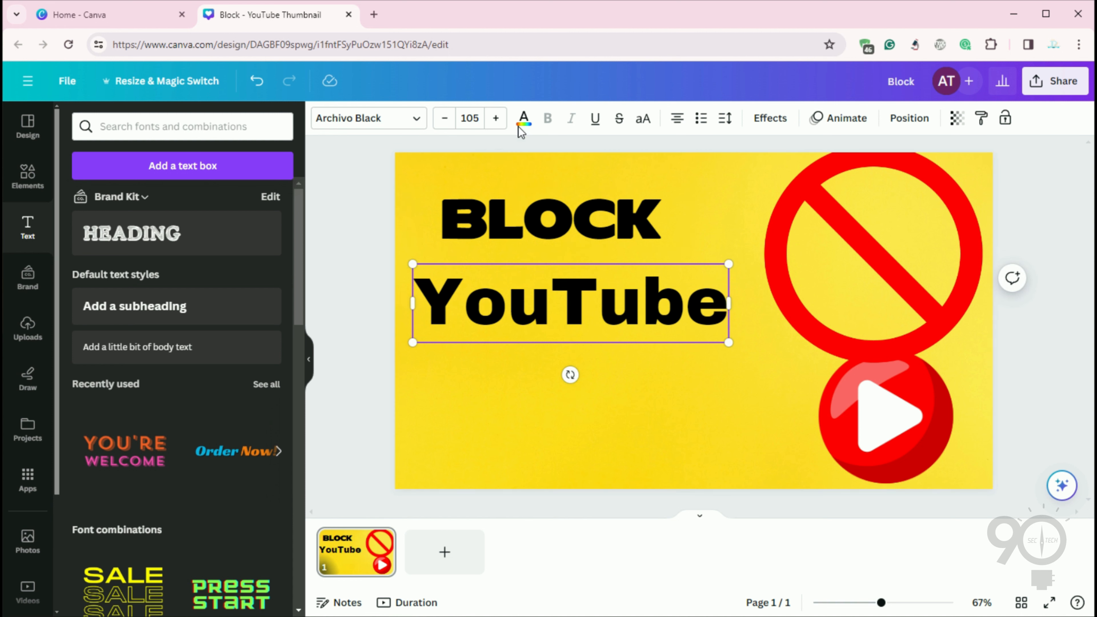
{"action": "key", "text": "ctrl+a"}
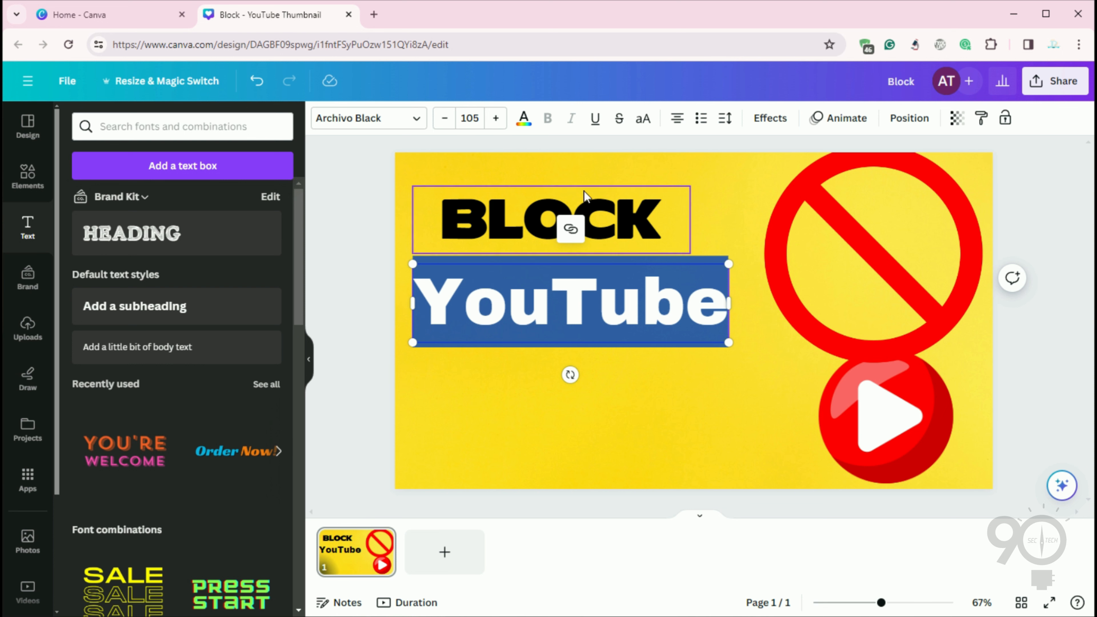
{"action": "left_click", "coordinate": [524, 118]}
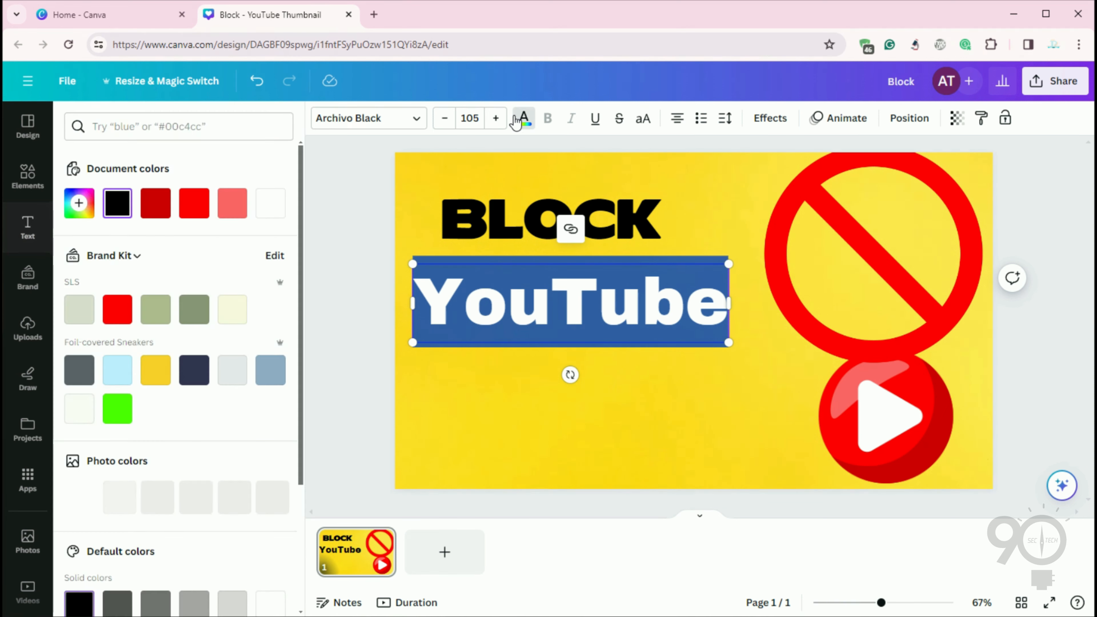
{"action": "left_click", "coordinate": [196, 206]}
- Add another subheading text box reading "CHANNELS" and set its font to ResotEDream Regular
{"action": "left_click", "coordinate": [656, 406]}
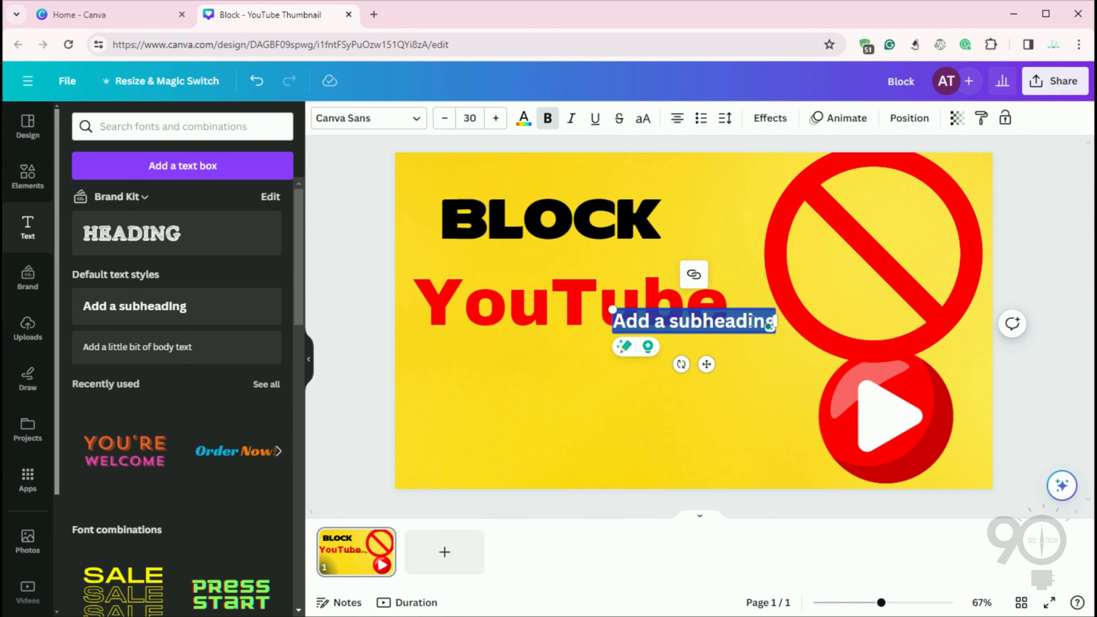
{"action": "type", "text": "CH"}
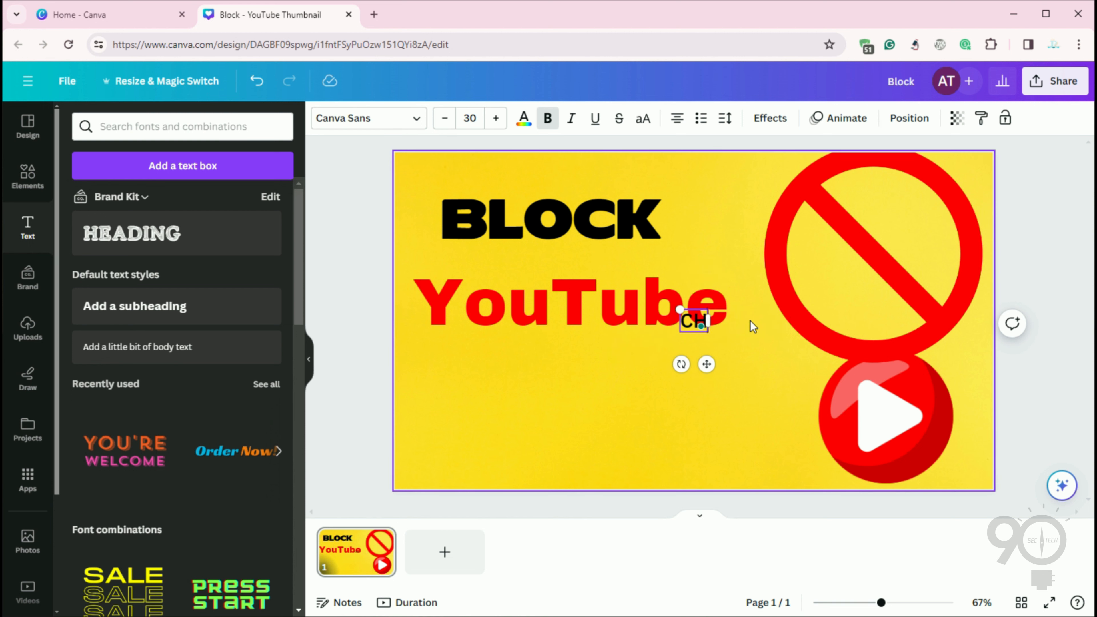
{"action": "type", "text": "ANNELS"}
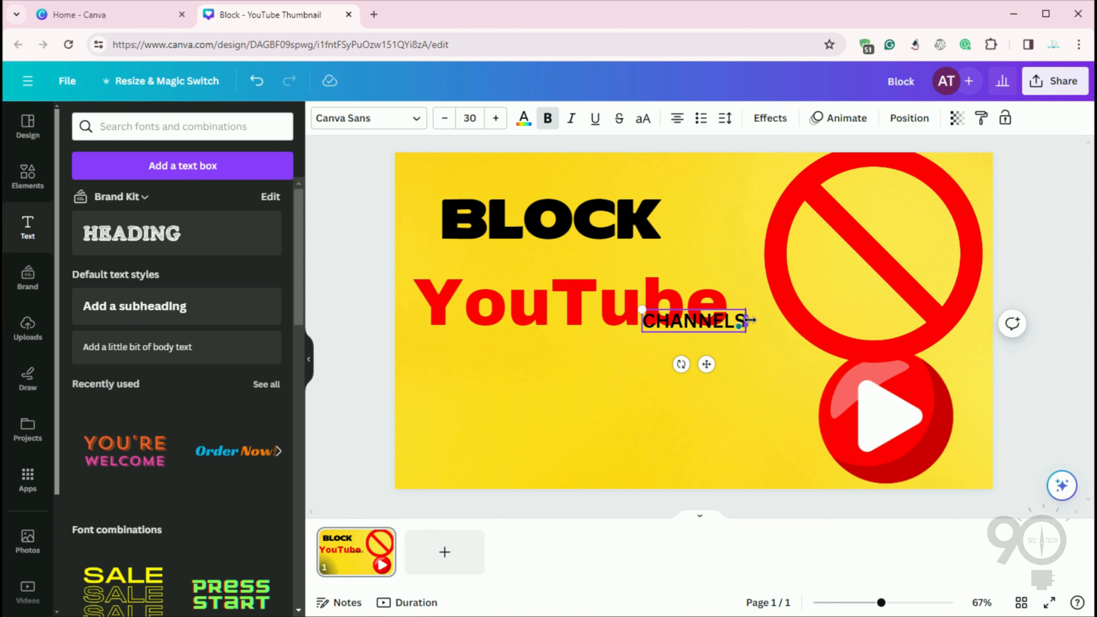
{"action": "left_click", "coordinate": [344, 123]}
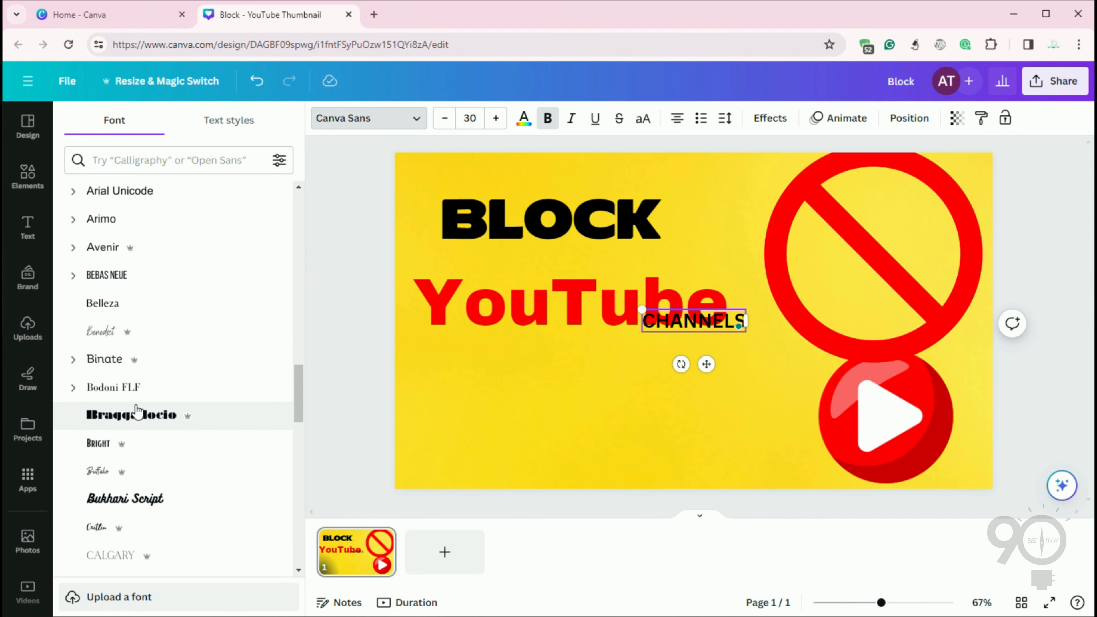
{"action": "scroll", "coordinate": [137, 413], "scroll_direction": "up", "scroll_amount": 20}
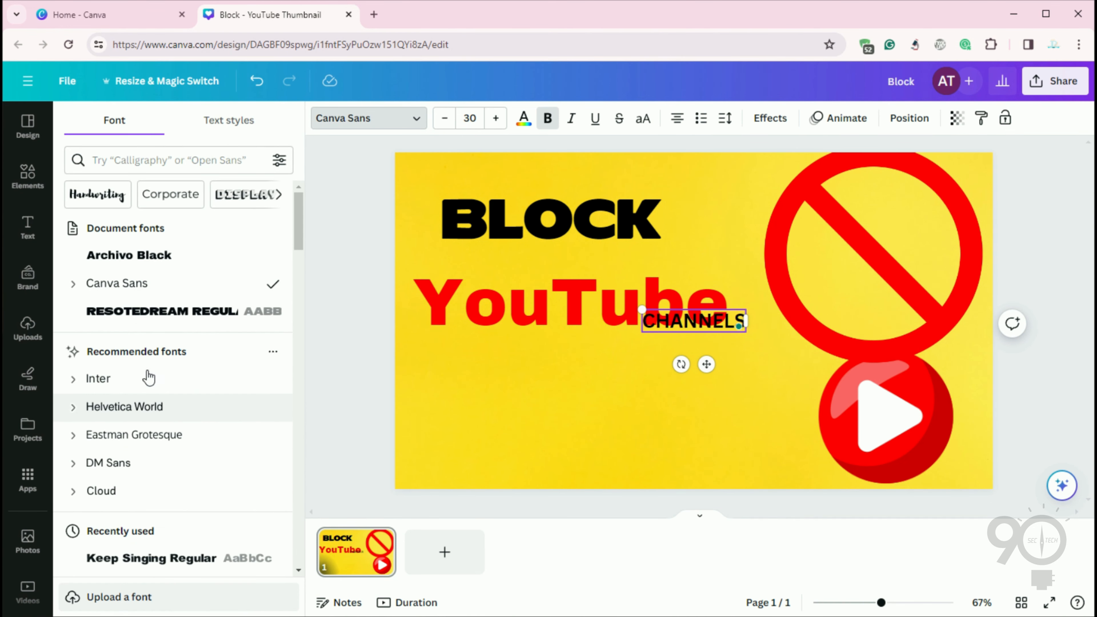
{"action": "left_click", "coordinate": [143, 311]}
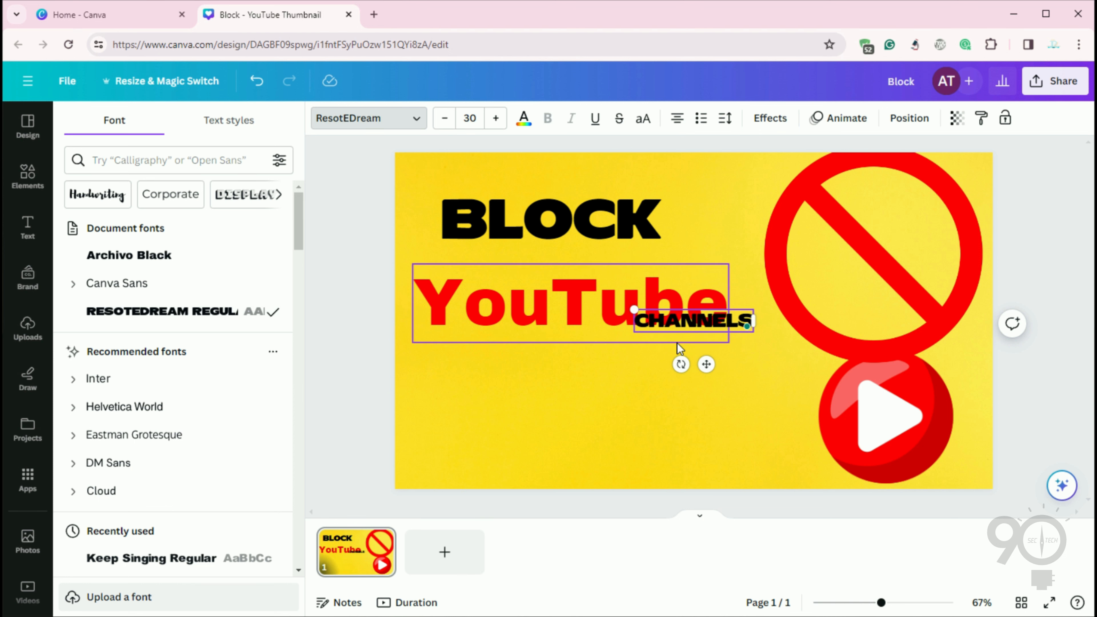
- Enlarge the "CHANNELS" text to font size 81.6 and place it below "YouTube"
{"action": "left_click_drag", "start_coordinate": [633, 328], "coordinate": [443, 448]}
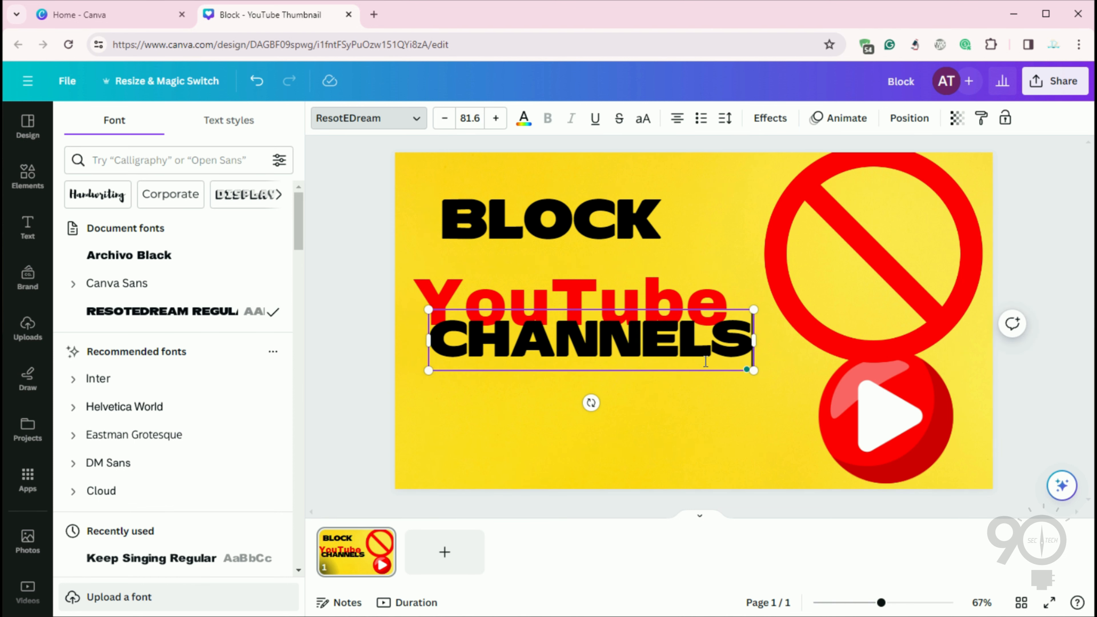
{"action": "left_click", "coordinate": [598, 370]}
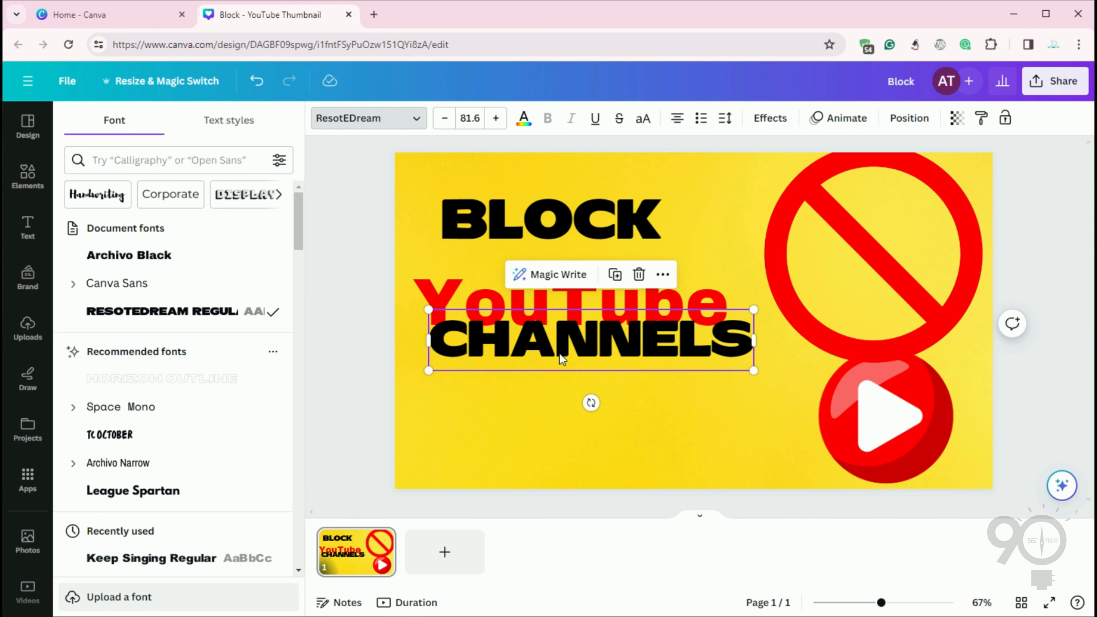
{"action": "left_click_drag", "start_coordinate": [598, 370], "coordinate": [578, 415]}
- Enlarge the "BLOCK" text to font size 104 and shift all three text lines up towards the page's upper-left corner
{"action": "left_click", "coordinate": [656, 196]}
{"action": "left_click_drag", "start_coordinate": [689, 187], "coordinate": [734, 172]}
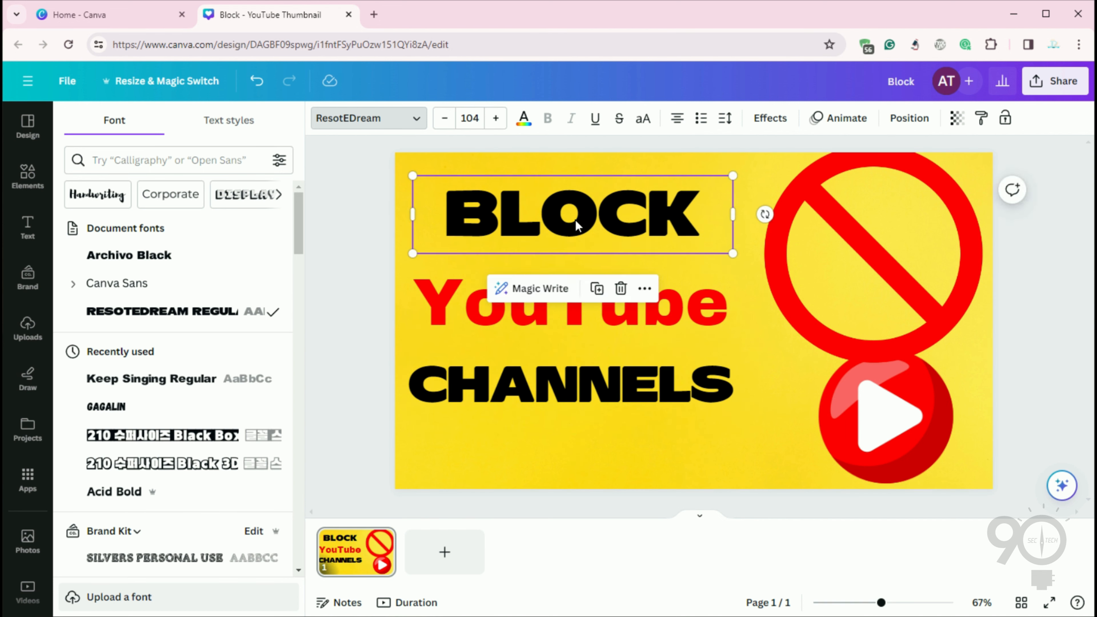
{"action": "left_click_drag", "start_coordinate": [573, 211], "coordinate": [560, 191]}
{"action": "left_click_drag", "start_coordinate": [529, 319], "coordinate": [517, 287]}
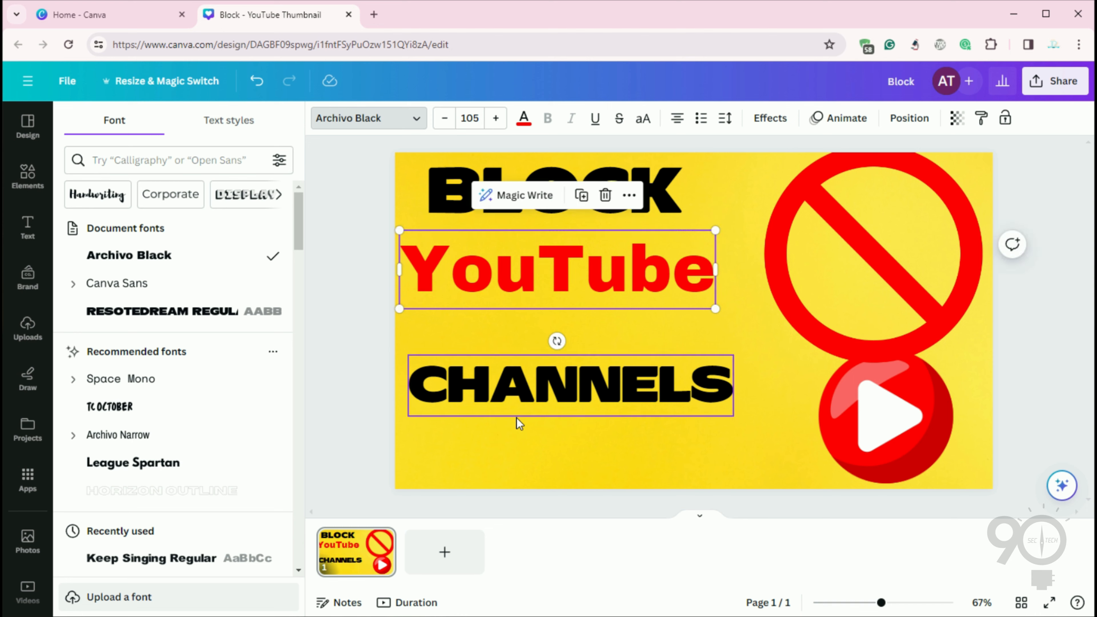
{"action": "left_click_drag", "start_coordinate": [561, 385], "coordinate": [546, 347]}
- Shrink the forbidden sign slightly and centre it over the play button again beside the text on the page's right side
{"action": "left_click", "coordinate": [856, 421]}
{"action": "left_click", "coordinate": [844, 171]}
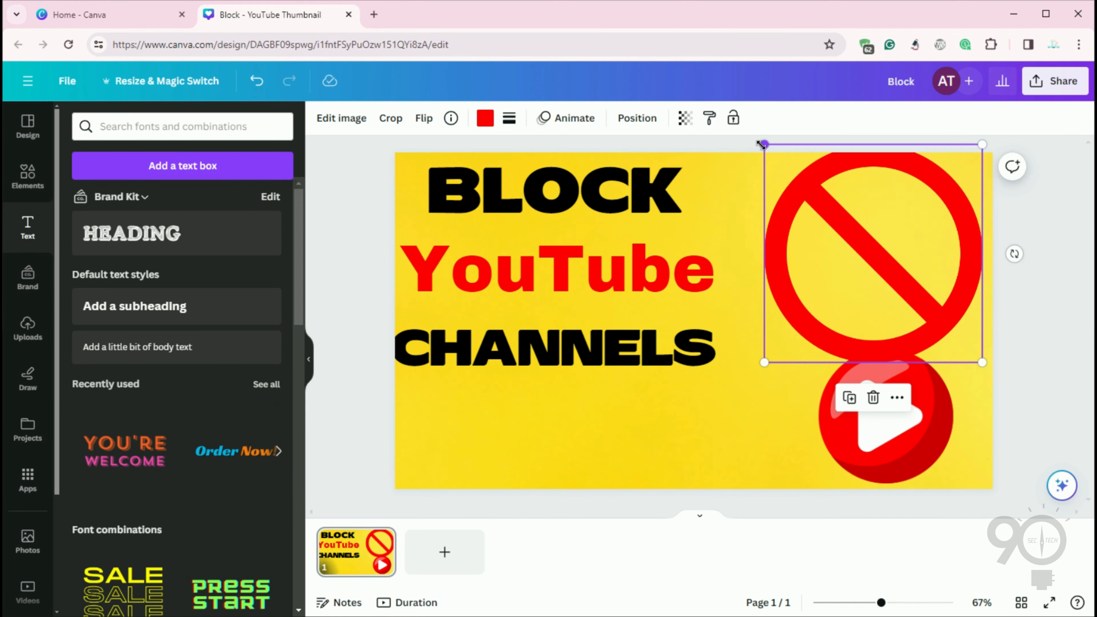
{"action": "left_click_drag", "start_coordinate": [764, 145], "coordinate": [817, 197]}
{"action": "left_click_drag", "start_coordinate": [900, 280], "coordinate": [743, 416]}
{"action": "left_click_drag", "start_coordinate": [887, 387], "coordinate": [876, 212]}
{"action": "left_click_drag", "start_coordinate": [798, 413], "coordinate": [902, 244]}
{"action": "left_click_drag", "start_coordinate": [946, 345], "coordinate": [986, 395]}
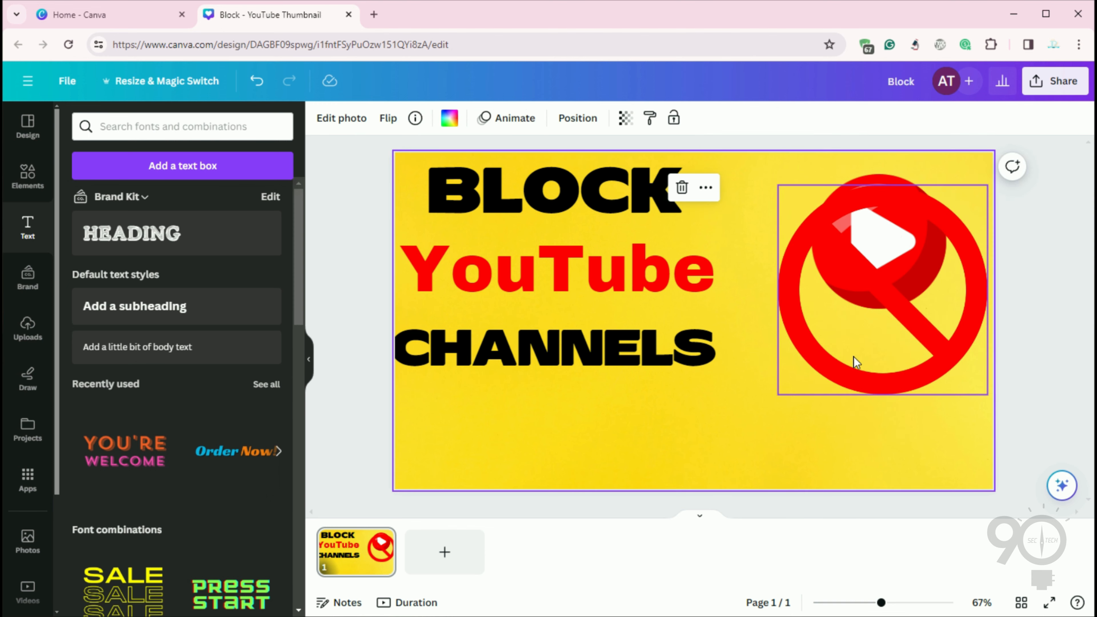
{"action": "left_click_drag", "start_coordinate": [855, 362], "coordinate": [802, 454]}
{"action": "left_click", "coordinate": [901, 237]}
{"action": "left_click_drag", "start_coordinate": [795, 416], "coordinate": [853, 311]}
- Apply the Outline text effect to "CHANNELS" and set the outline colour to white
{"action": "left_click", "coordinate": [532, 350]}
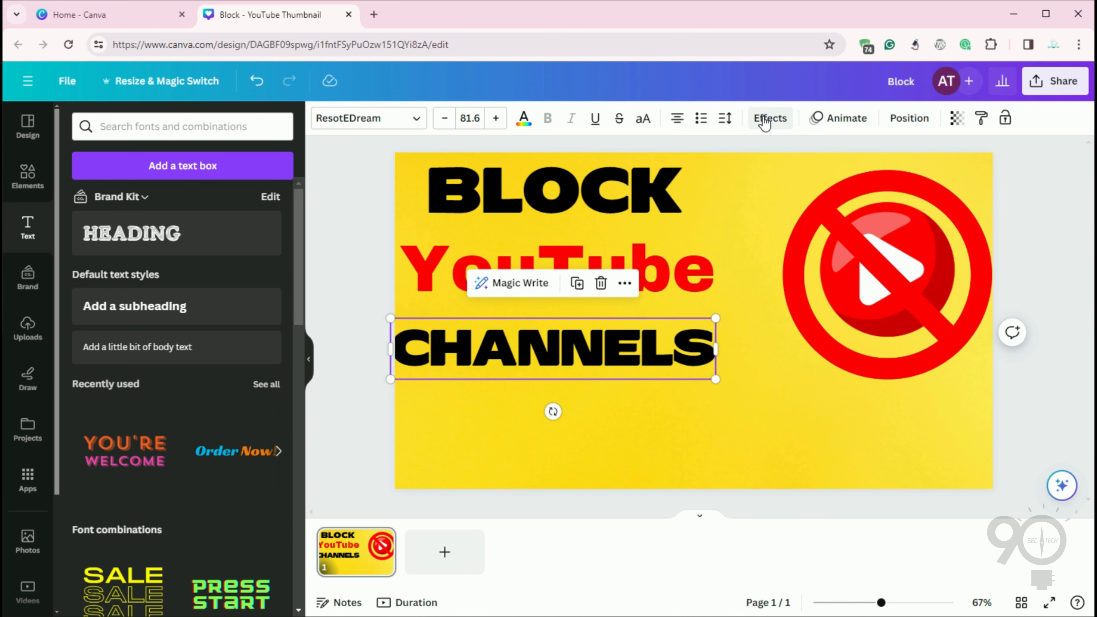
{"action": "left_click", "coordinate": [764, 121]}
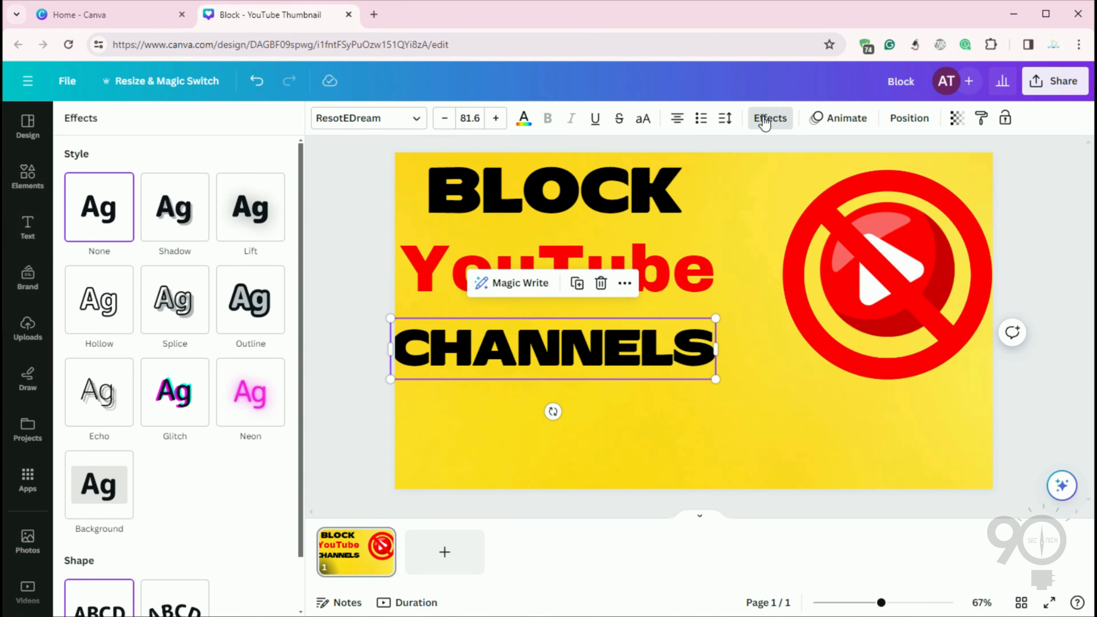
{"action": "left_click", "coordinate": [261, 299]}
{"action": "left_click", "coordinate": [273, 414]}
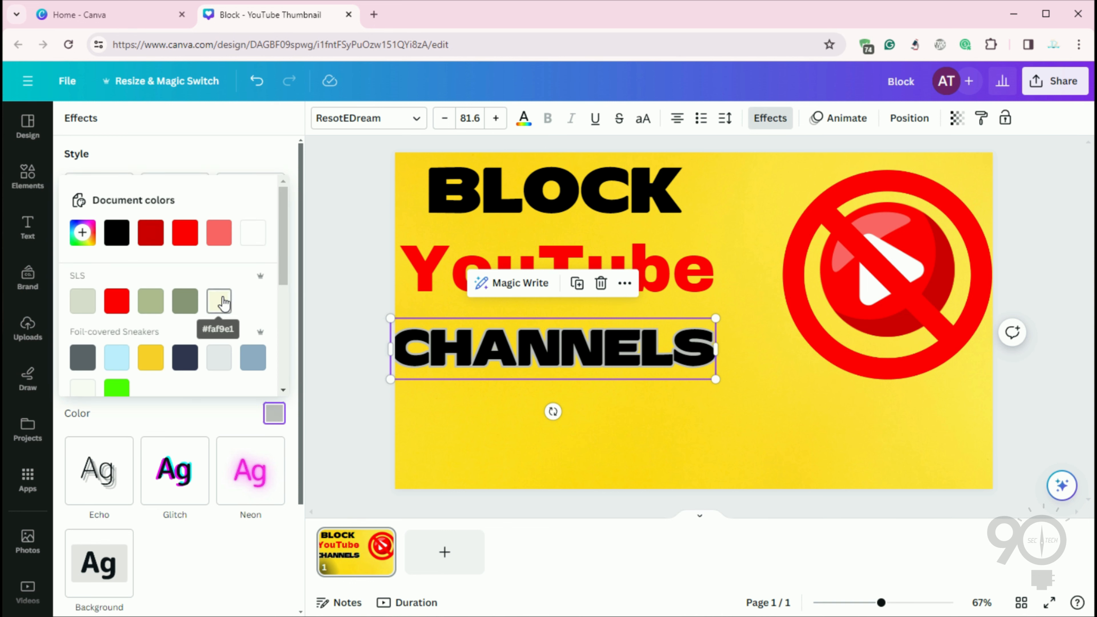
{"action": "left_click", "coordinate": [250, 237]}
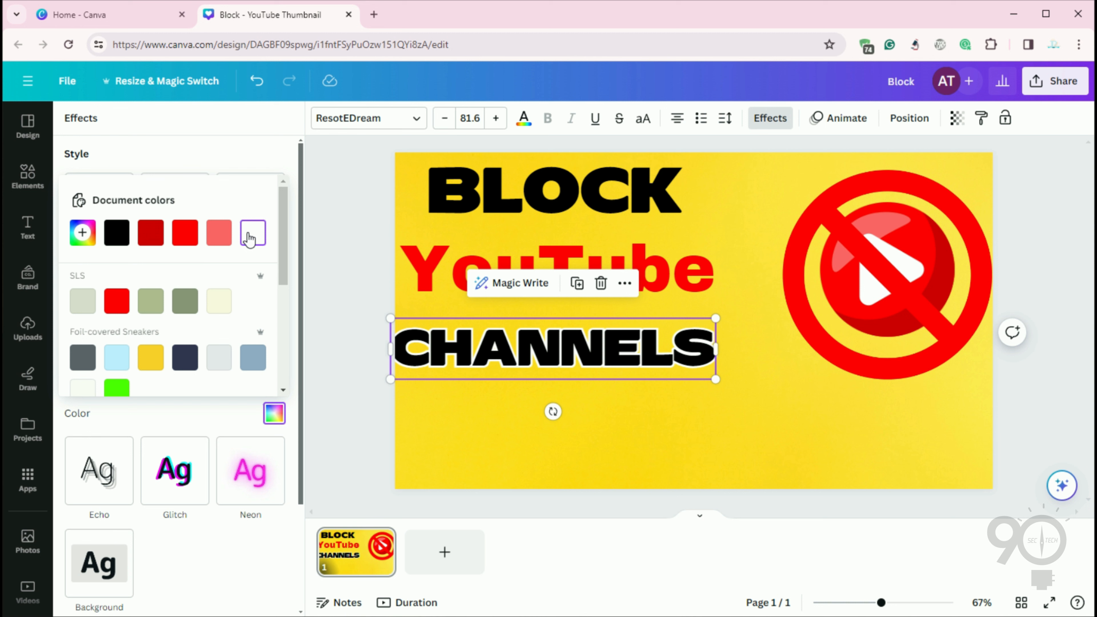
- Give the red "YouTube" text an Outline effect in white
{"action": "left_click", "coordinate": [437, 272]}
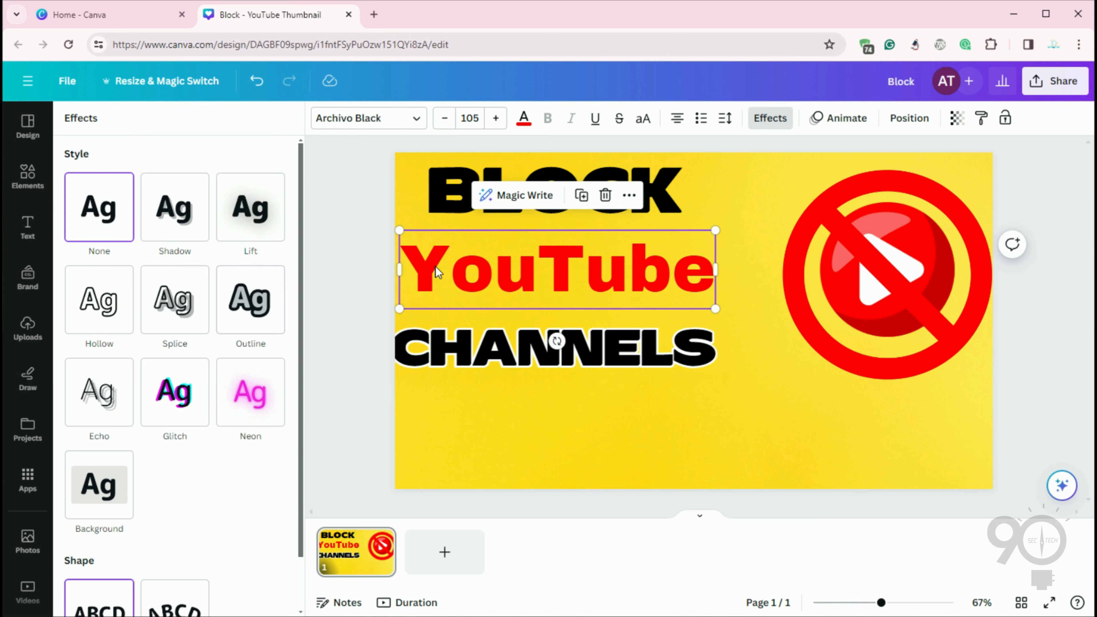
{"action": "left_click", "coordinate": [267, 290]}
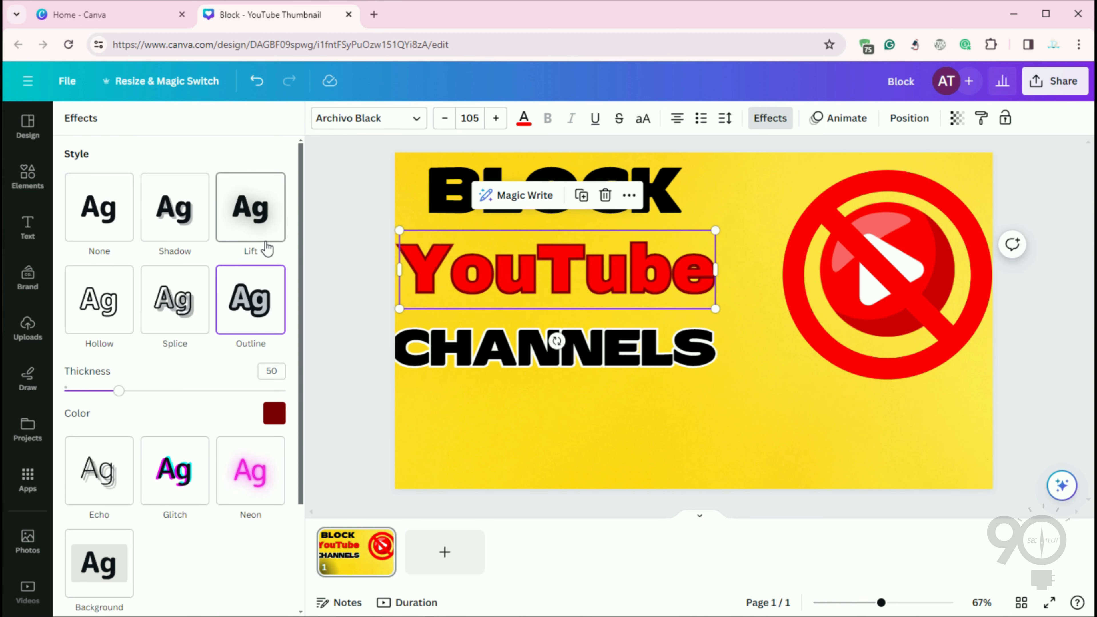
{"action": "left_click", "coordinate": [274, 414]}
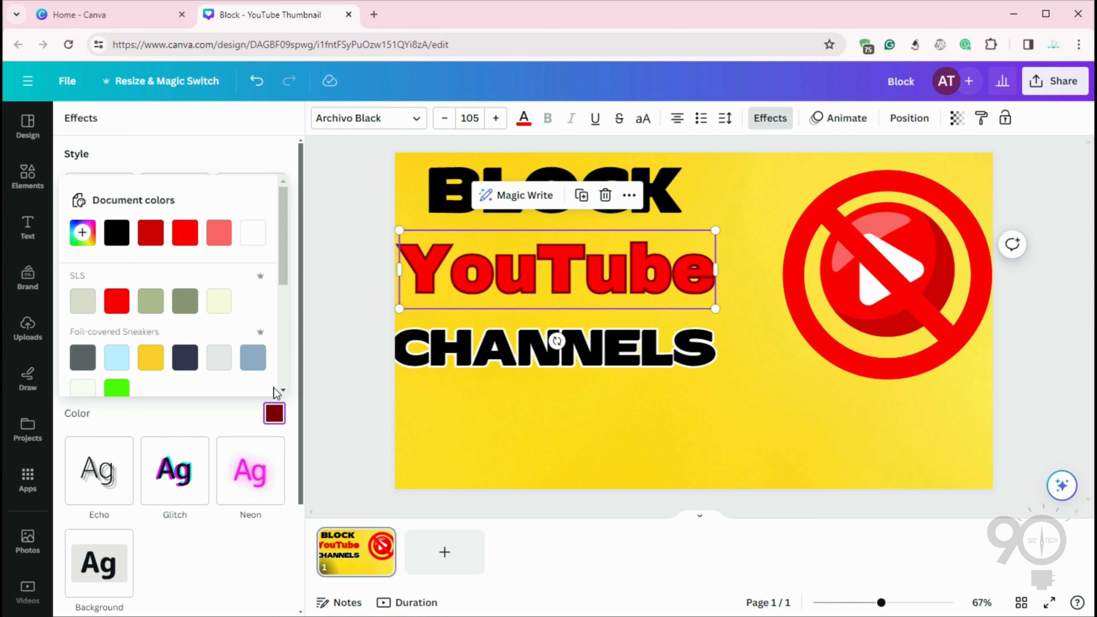
{"action": "left_click", "coordinate": [260, 238]}
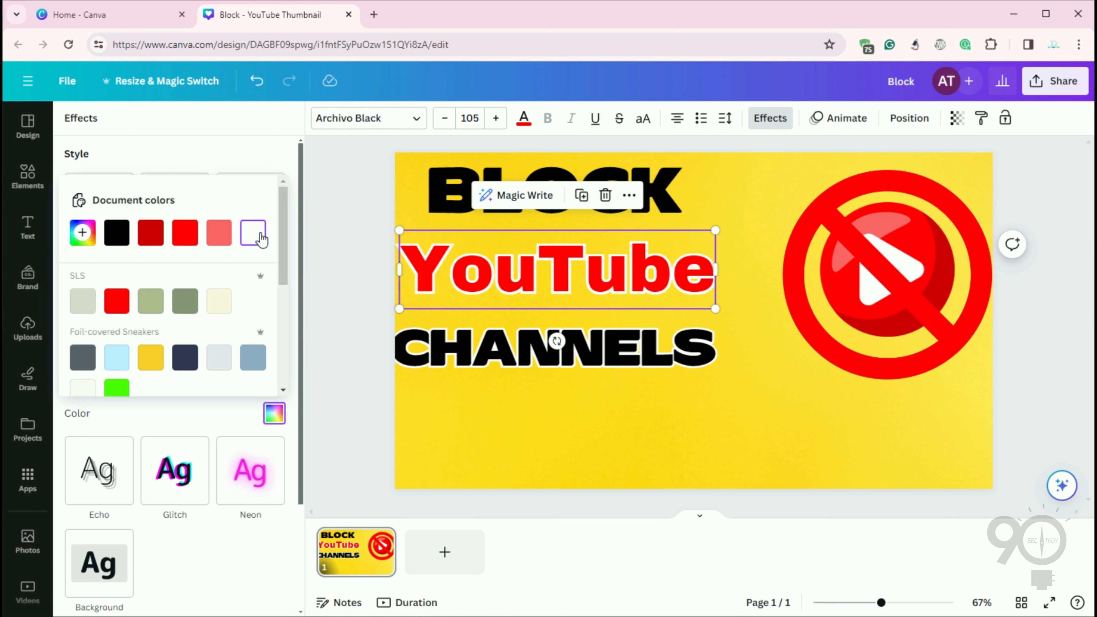
- Add an Outline effect to the "BLOCK" text and make its outline white
{"action": "left_click", "coordinate": [458, 190]}
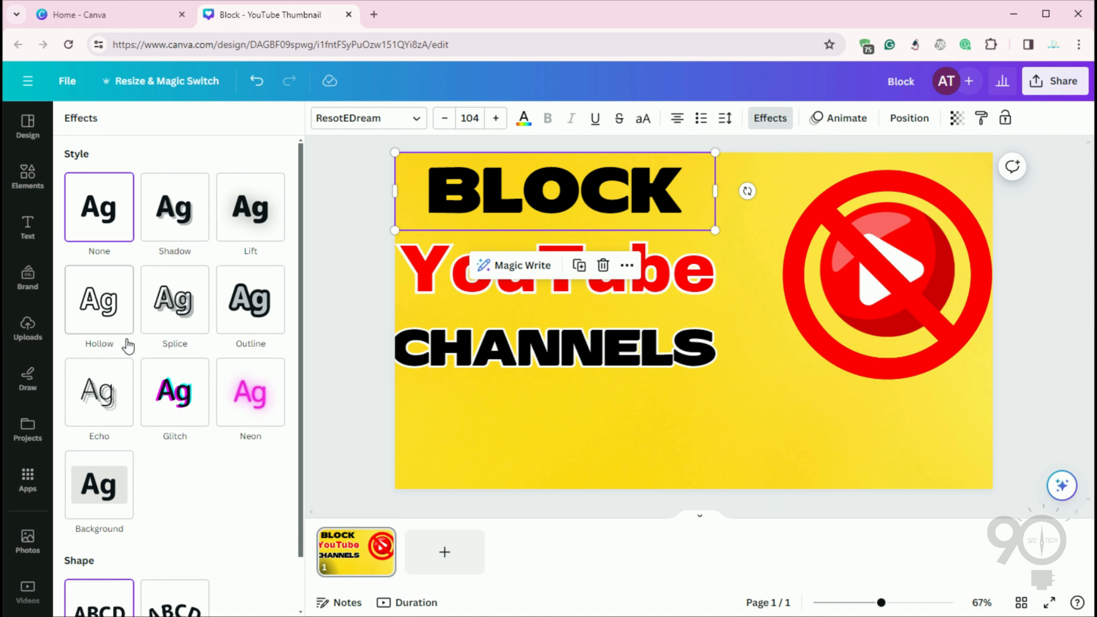
{"action": "left_click", "coordinate": [248, 310]}
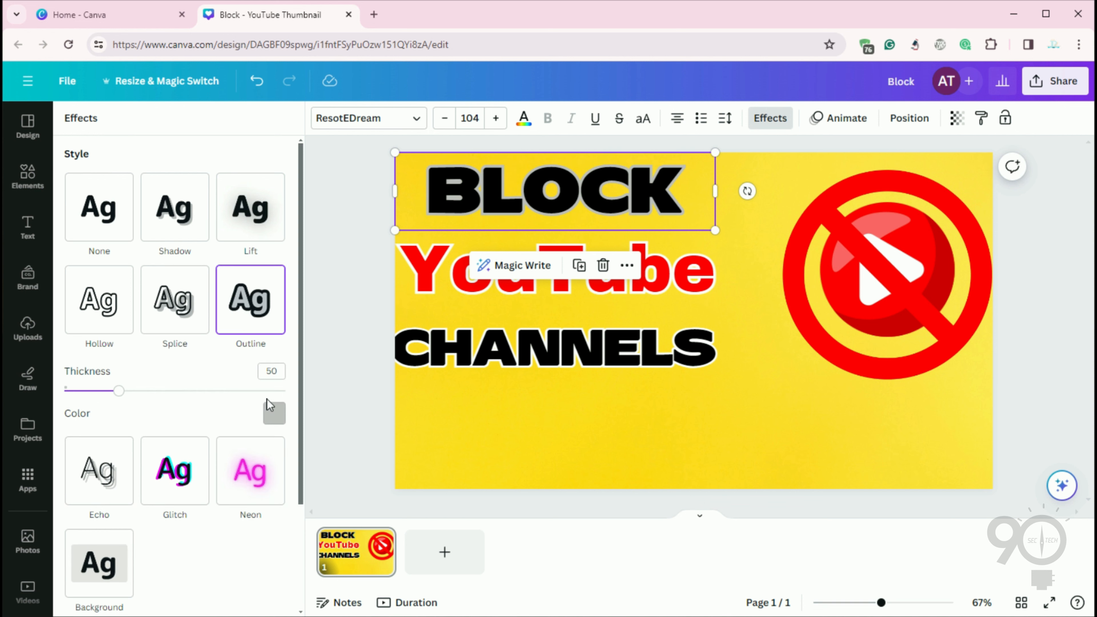
{"action": "left_click", "coordinate": [275, 412]}
{"action": "left_click", "coordinate": [250, 235]}
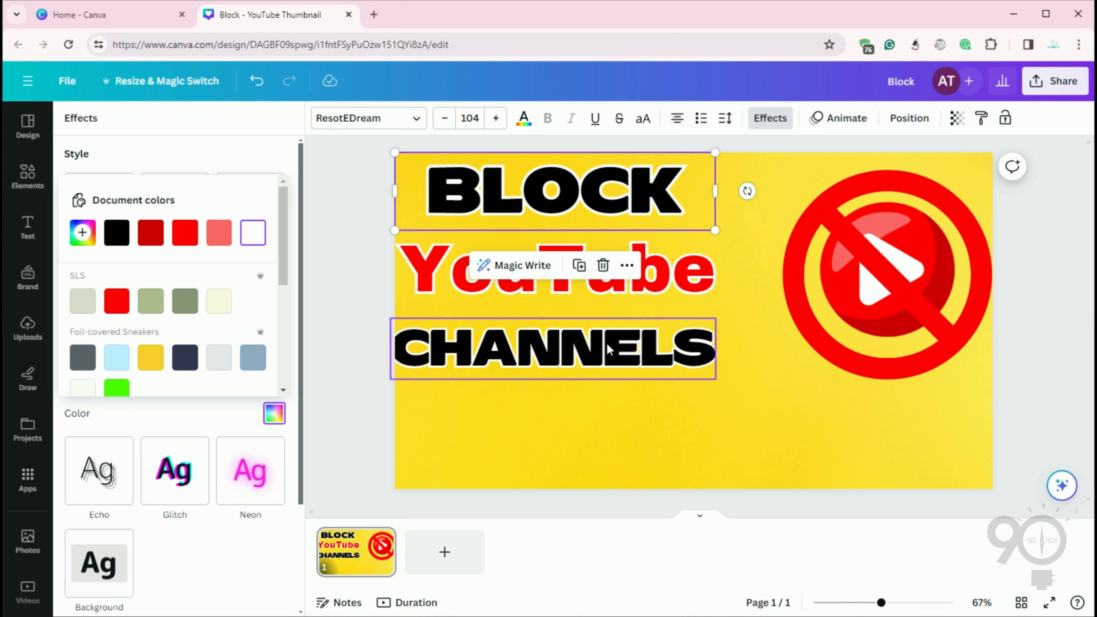
- Move the "CHANNELS" text down towards the page's lower edge and enlarge it to font size 112
{"action": "left_click", "coordinate": [633, 356]}
{"action": "left_click_drag", "start_coordinate": [589, 362], "coordinate": [593, 419]}
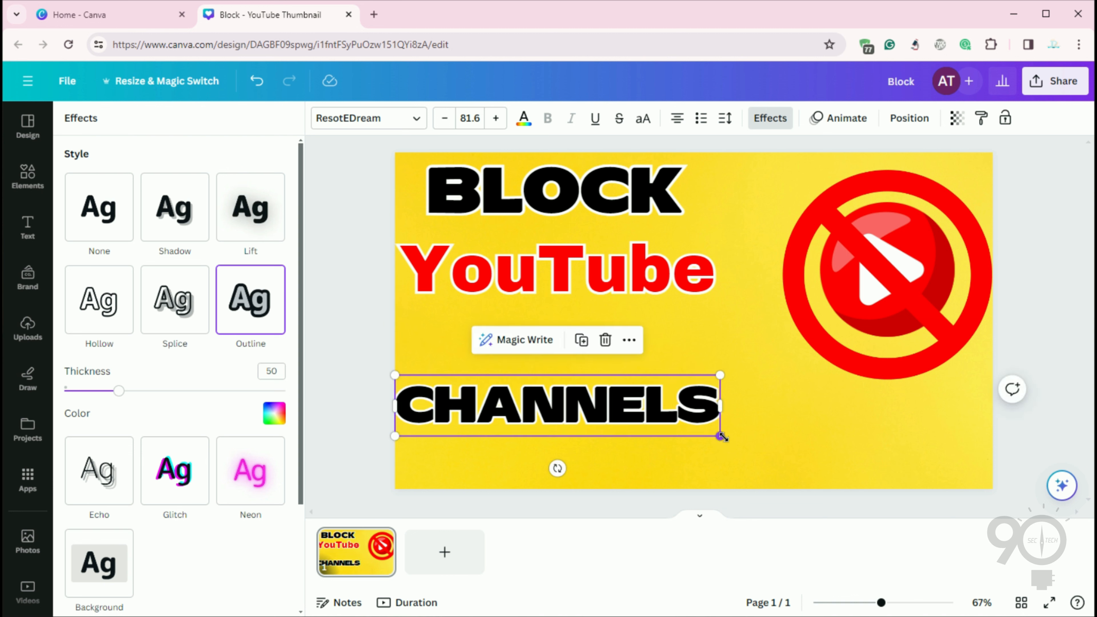
{"action": "left_click_drag", "start_coordinate": [722, 437], "coordinate": [843, 449]}
- Enlarge the "YouTube" text to font size 120 and place it between "BLOCK" and "CHANNELS", clear of the forbidden sign
{"action": "left_click", "coordinate": [507, 283]}
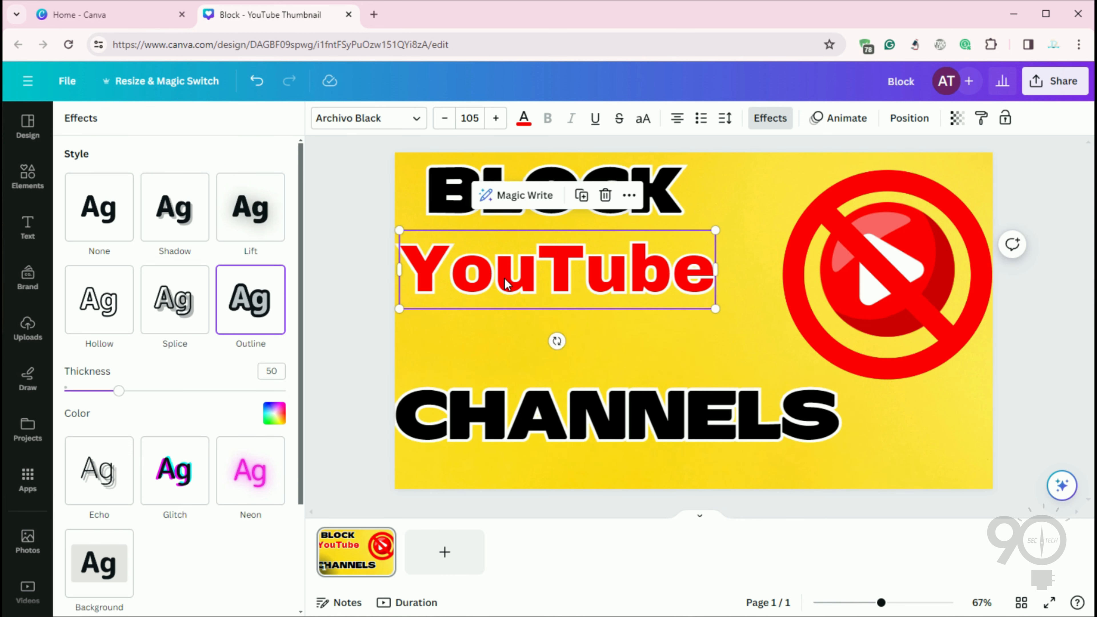
{"action": "left_click_drag", "start_coordinate": [506, 283], "coordinate": [535, 288]}
{"action": "left_click_drag", "start_coordinate": [429, 313], "coordinate": [386, 350]}
{"action": "left_click_drag", "start_coordinate": [473, 286], "coordinate": [499, 298]}
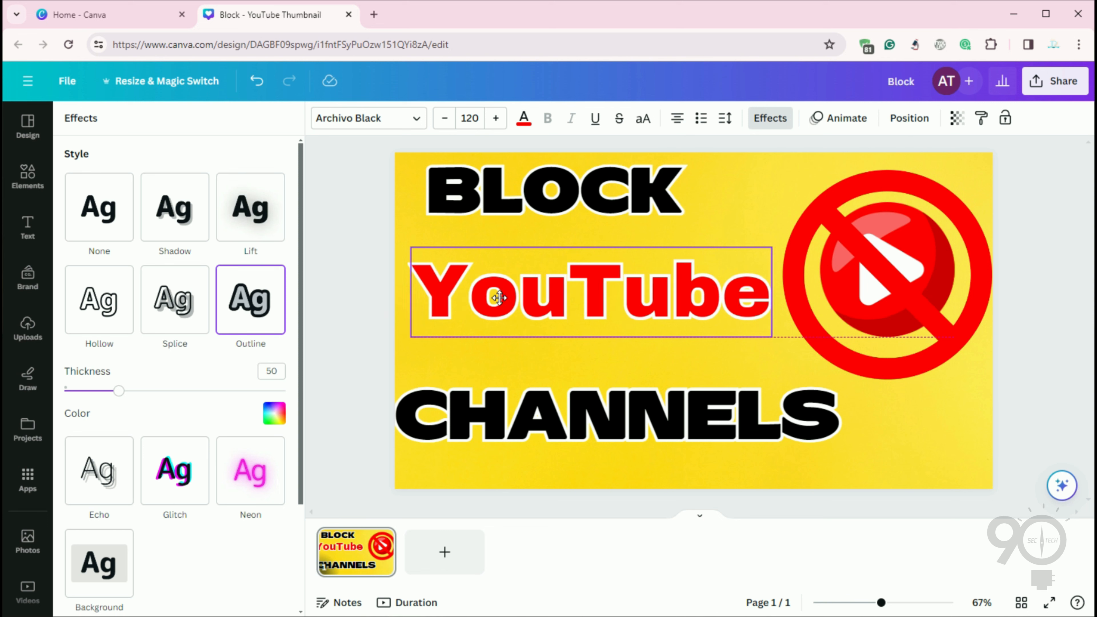
- Enlarge the "BLOCK" text beyond font size 112 and centre it above "YouTube" near the page's upper edge
{"action": "left_click_drag", "start_coordinate": [470, 191], "coordinate": [504, 191]}
{"action": "left_click_drag", "start_coordinate": [428, 231], "coordinate": [404, 237]}
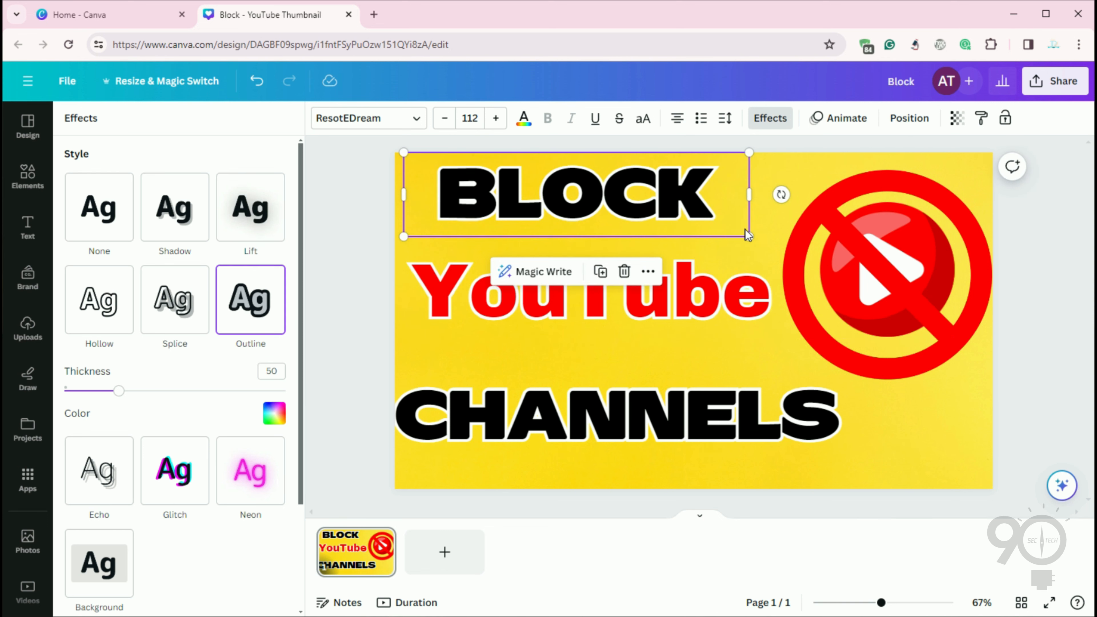
{"action": "left_click_drag", "start_coordinate": [745, 230], "coordinate": [800, 255]}
{"action": "mouse_move", "coordinate": [641, 206]}
{"action": "left_mouse_down"}
{"action": "mouse_move", "coordinate": [617, 196]}
{"action": "mouse_move", "coordinate": [631, 191]}
{"action": "left_mouse_up"}
- Lower "YouTube" slightly to even out the line spacing and shift "CHANNELS" right to align with its left edge
{"action": "left_click", "coordinate": [580, 321]}
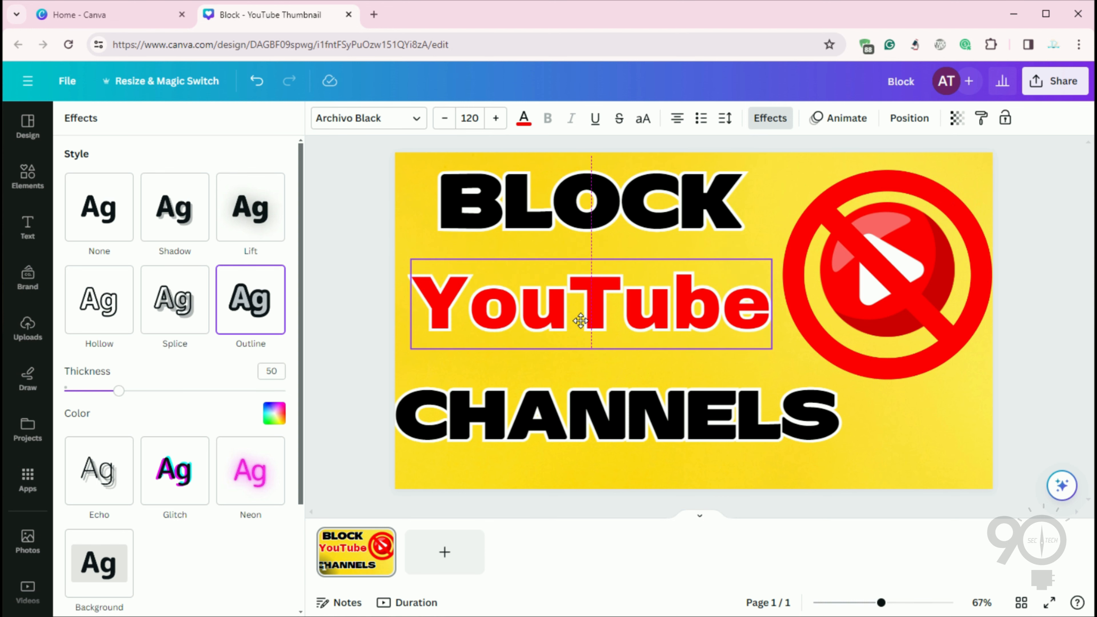
{"action": "left_click_drag", "start_coordinate": [541, 422], "coordinate": [558, 416]}
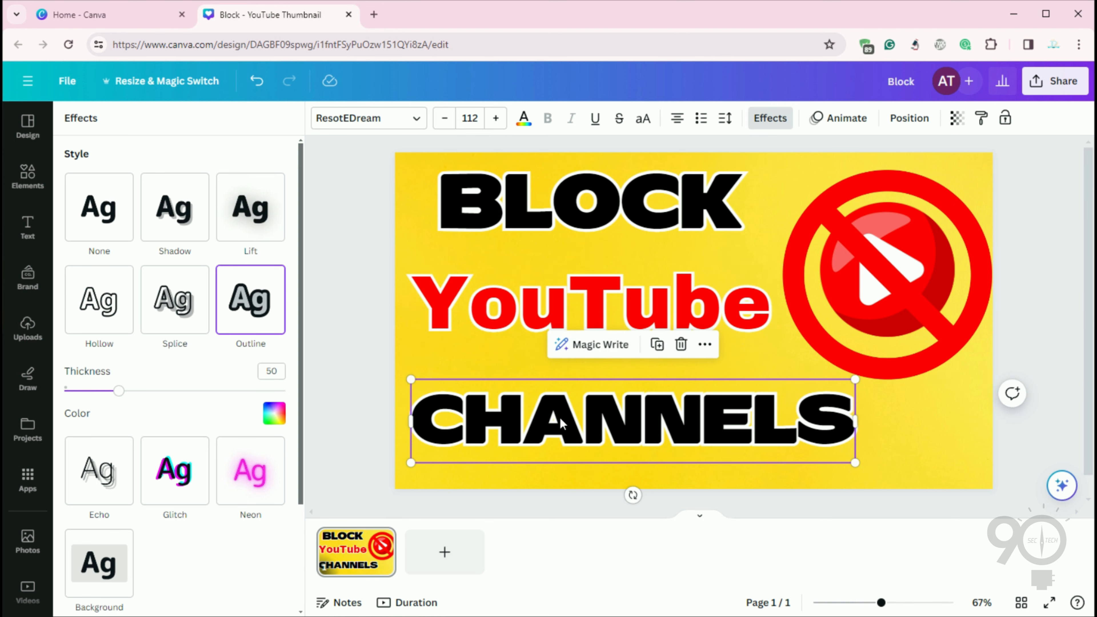
{"action": "left_click", "coordinate": [937, 472]}
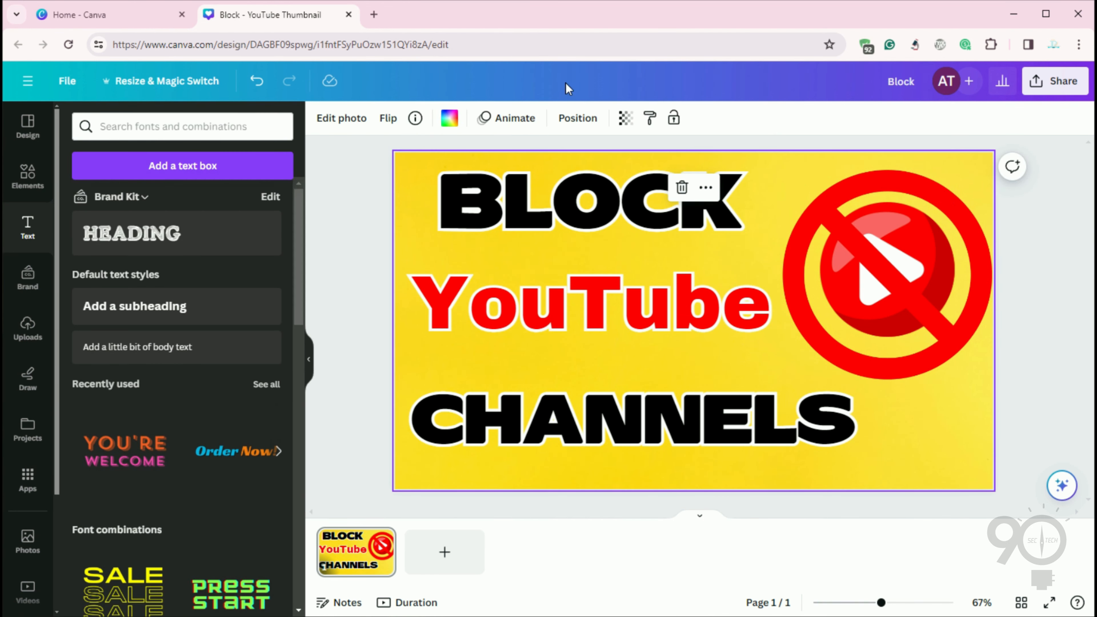